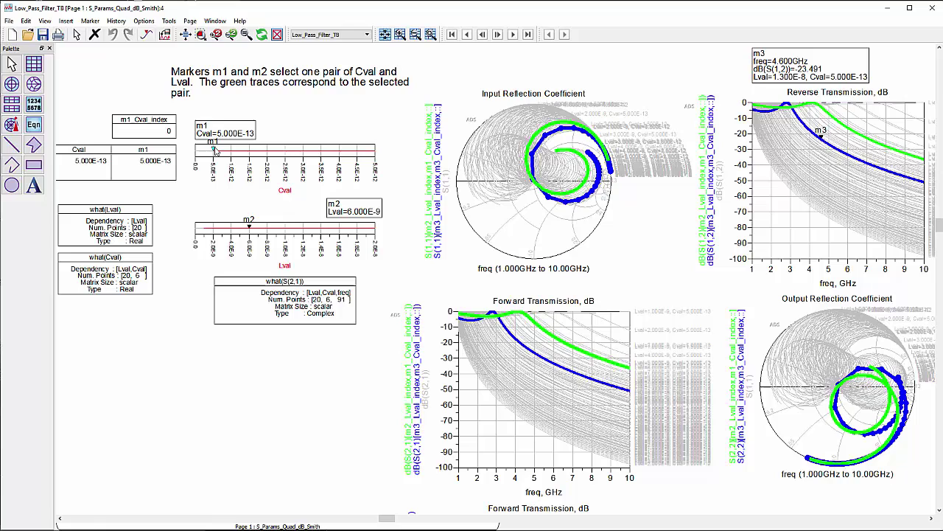
Step: Step marker m1 along the Cval slider to Cval 1.500E-12
{"action": "key", "text": "Right"}
{"action": "key", "text": "Right"}
{"action": "key", "text": "Right"}
{"action": "key", "text": "Right"}
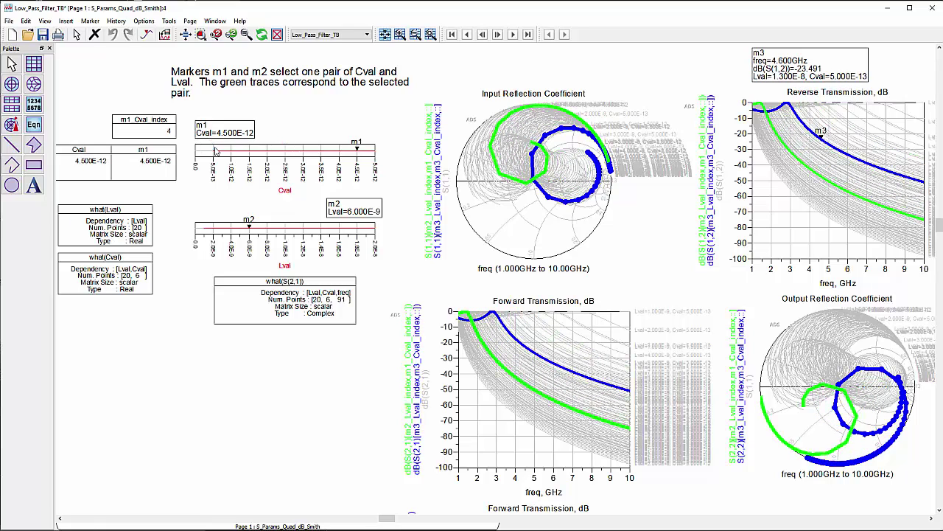
{"action": "key", "text": "Right"}
{"action": "key", "text": "Left"}
{"action": "key", "text": "Left"}
{"action": "key", "text": "Left"}
{"action": "key", "text": "Left"}
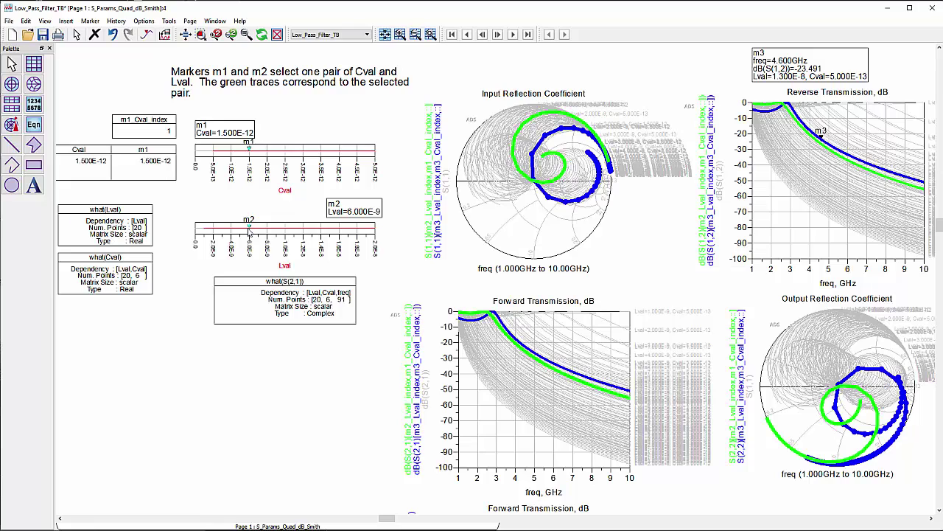
Step: Step marker m2 along the Lval slider to Lval 9.000E-9
{"action": "key", "text": "Right"}
{"action": "key", "text": "Right"}
{"action": "key", "text": "Right"}
{"action": "key", "text": "Right"}
{"action": "key", "text": "Right"}
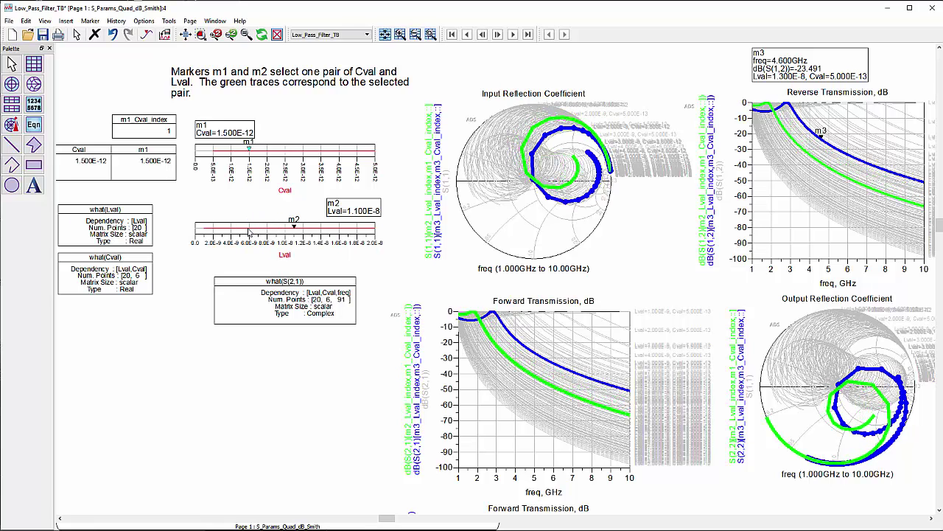
{"action": "key", "text": "Left"}
{"action": "key", "text": "Left"}
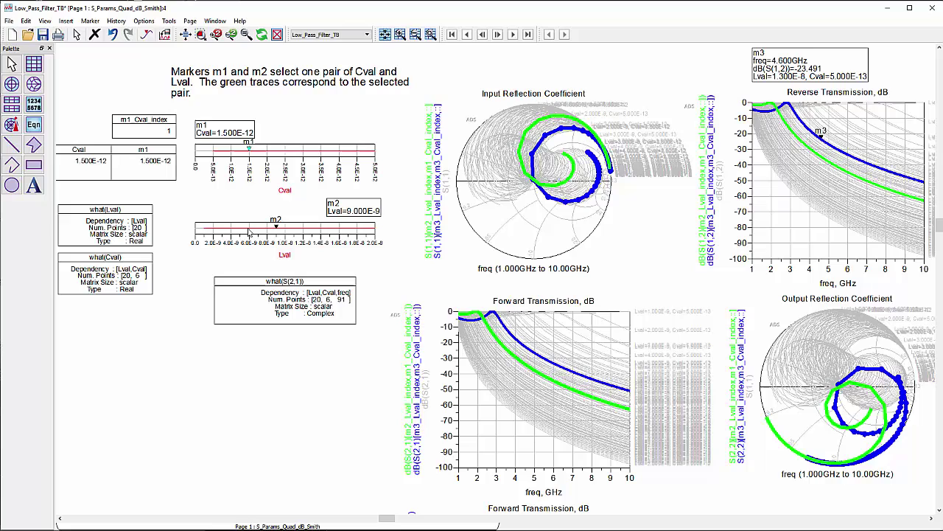
{"action": "scroll", "coordinate": [249, 233], "scroll_direction": "right", "scroll_amount": 5}
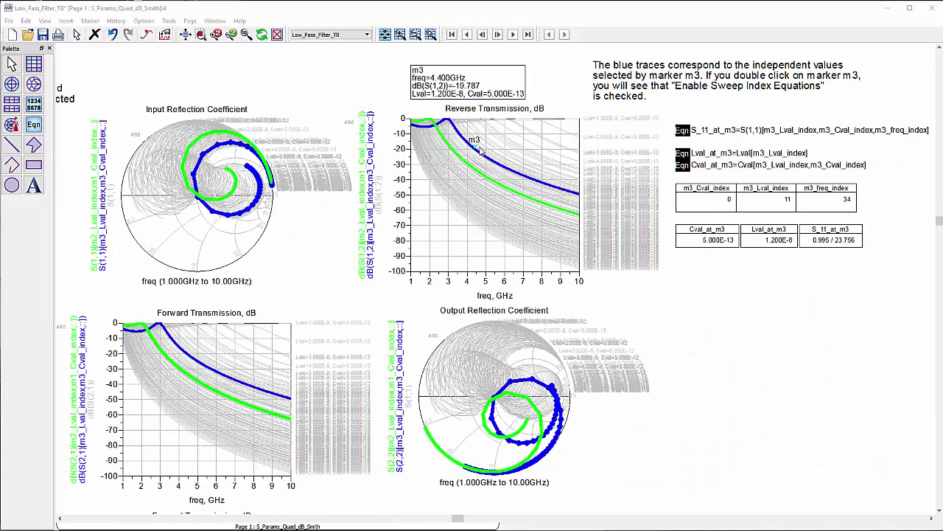
Step: Drag marker m3 on the Reverse Transmission plot to the Lval 2.000E-8, Cval 5.000E-12 trace
{"action": "mouse_move", "coordinate": [476, 150]}
{"action": "left_mouse_down"}
{"action": "mouse_move", "coordinate": [498, 125]}
{"action": "mouse_move", "coordinate": [452, 120]}
{"action": "mouse_move", "coordinate": [500, 147]}
{"action": "mouse_move", "coordinate": [472, 200]}
{"action": "mouse_move", "coordinate": [451, 212]}
{"action": "left_mouse_up"}
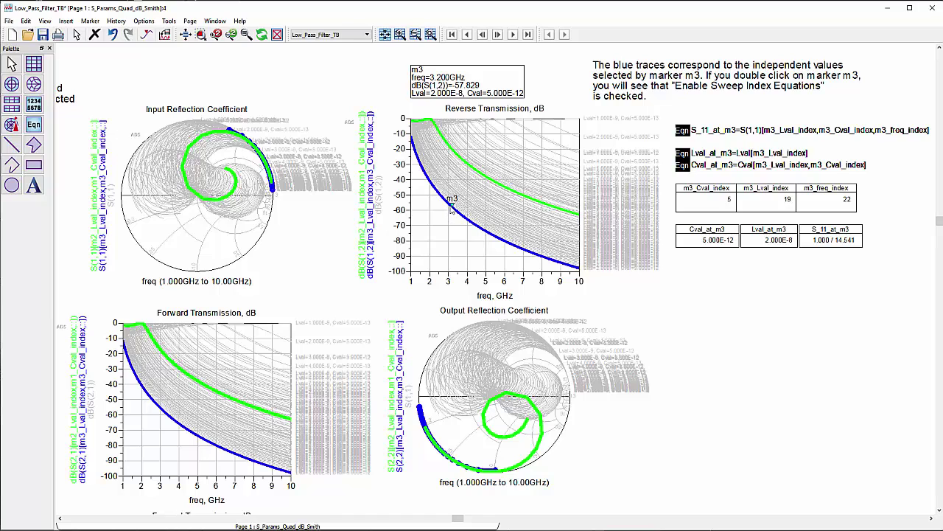
{"action": "left_click_drag", "start_coordinate": [451, 209], "coordinate": [439, 150]}
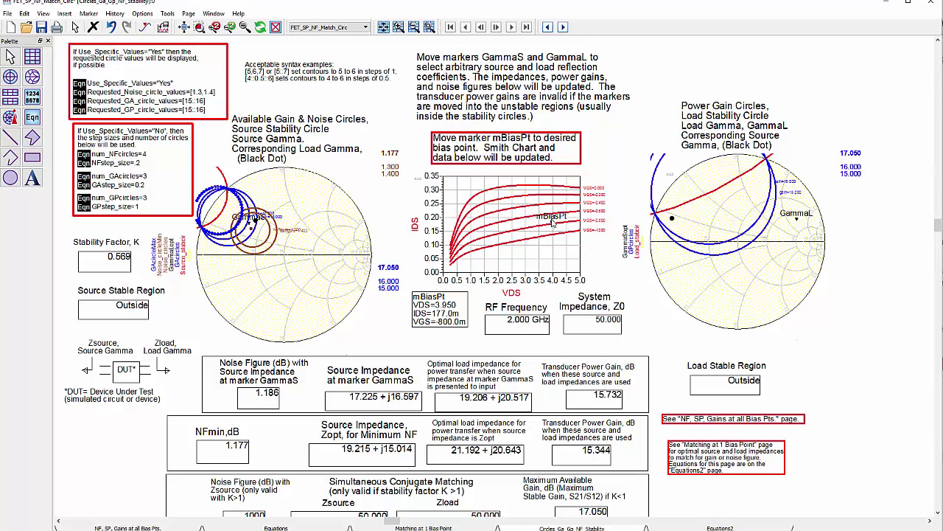
Step: Move mBiasPt to VDS 3.950, VGS -400 mV, then shift GammaS and GammaL on the Smith charts
{"action": "mouse_move", "coordinate": [552, 223]}
{"action": "left_mouse_down"}
{"action": "mouse_move", "coordinate": [575, 217]}
{"action": "mouse_move", "coordinate": [577, 189]}
{"action": "mouse_move", "coordinate": [559, 189]}
{"action": "mouse_move", "coordinate": [553, 204]}
{"action": "left_mouse_up"}
{"action": "scroll", "coordinate": [247, 231], "scroll_direction": "up", "scroll_amount": 2}
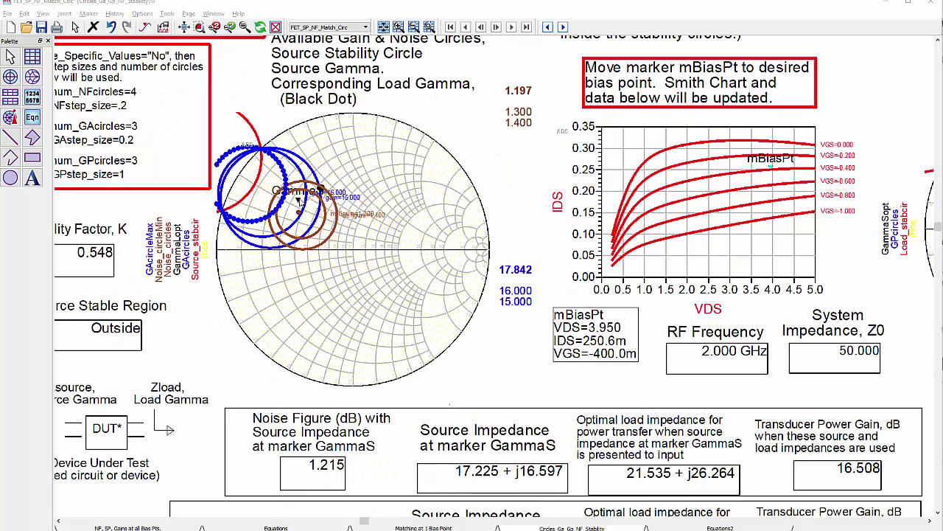
{"action": "mouse_move", "coordinate": [300, 199]}
{"action": "left_mouse_down"}
{"action": "mouse_move", "coordinate": [292, 208]}
{"action": "mouse_move", "coordinate": [277, 198]}
{"action": "left_mouse_up"}
{"action": "key", "text": "F5"}
{"action": "mouse_move", "coordinate": [734, 152]}
{"action": "left_mouse_down"}
{"action": "mouse_move", "coordinate": [672, 153]}
{"action": "mouse_move", "coordinate": [661, 181]}
{"action": "left_mouse_up"}
{"action": "mouse_move", "coordinate": [662, 181]}
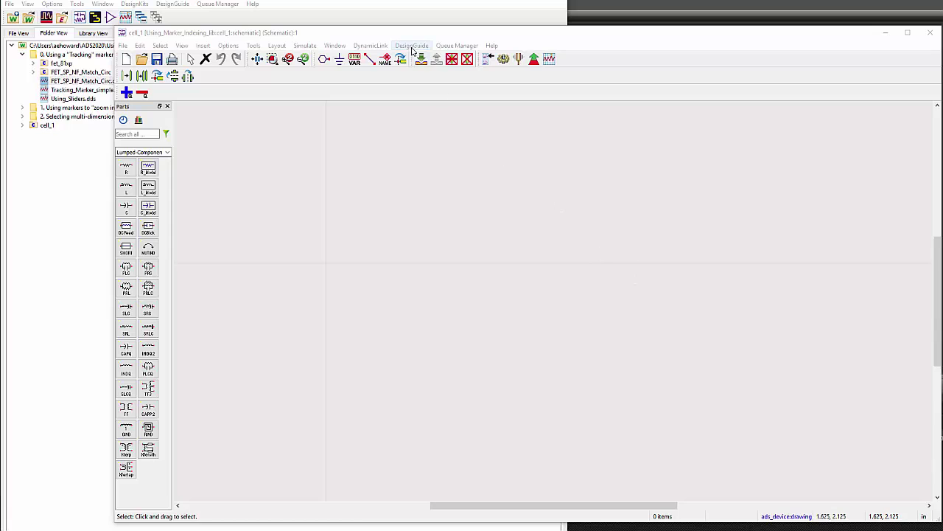
Step: Open the Amplifier DesignGuide template 'FET Noise Fig., S-Params, Gain, Stability, and Circles vs. Bias'
{"action": "left_click", "coordinate": [411, 46]}
{"action": "left_click", "coordinate": [424, 58]}
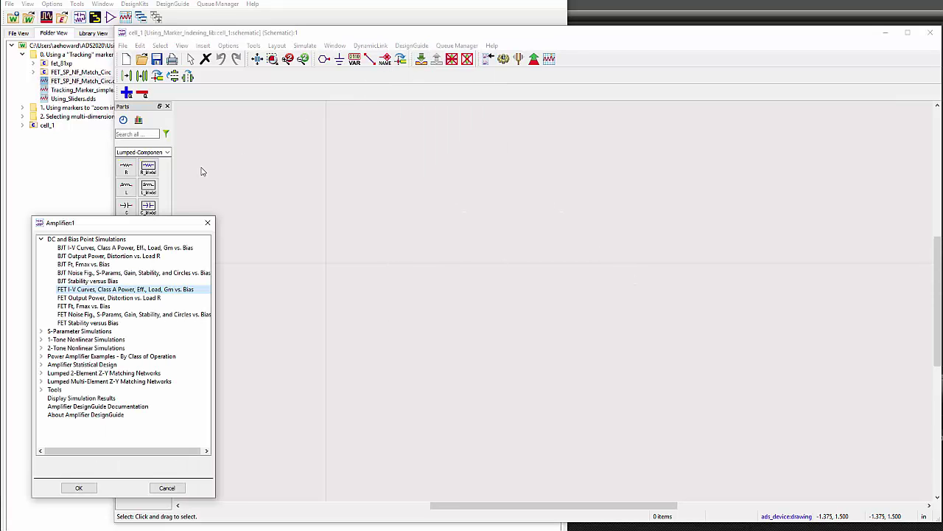
{"action": "left_click", "coordinate": [74, 240]}
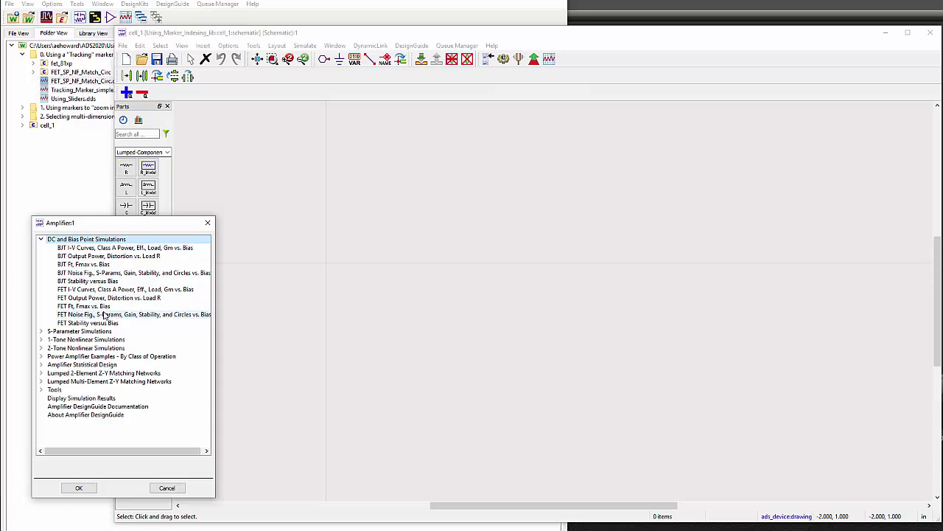
{"action": "left_click", "coordinate": [104, 315]}
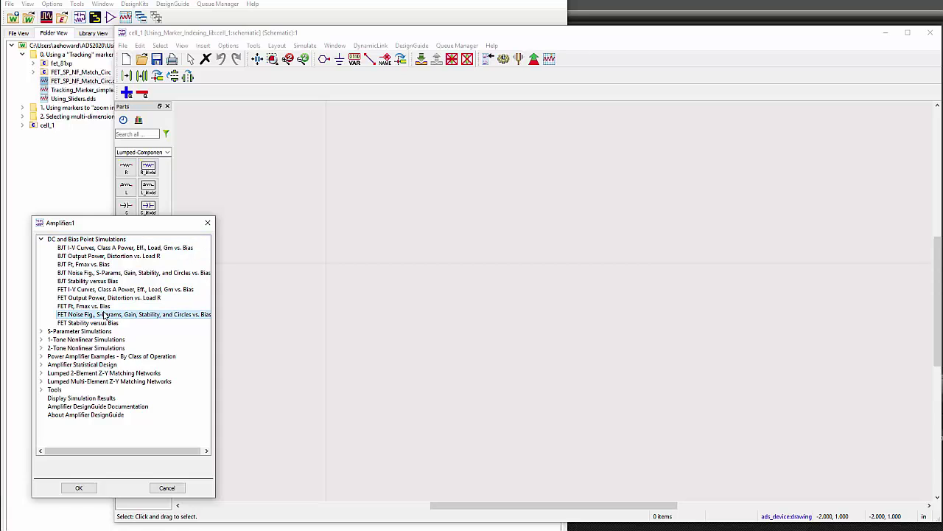
{"action": "left_click", "coordinate": [81, 489]}
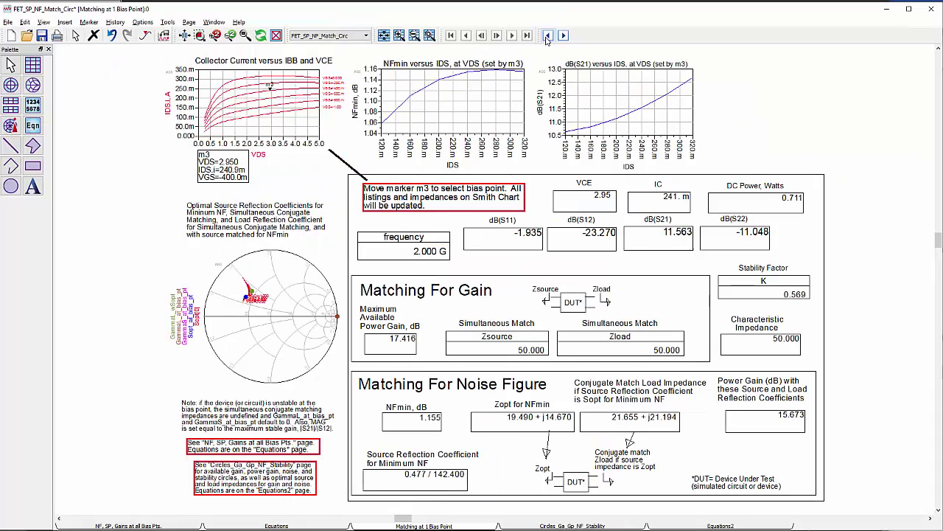
Step: Page back through Equations, NF SP Gains and Equations2, then return to the Matching page
{"action": "left_click", "coordinate": [547, 35]}
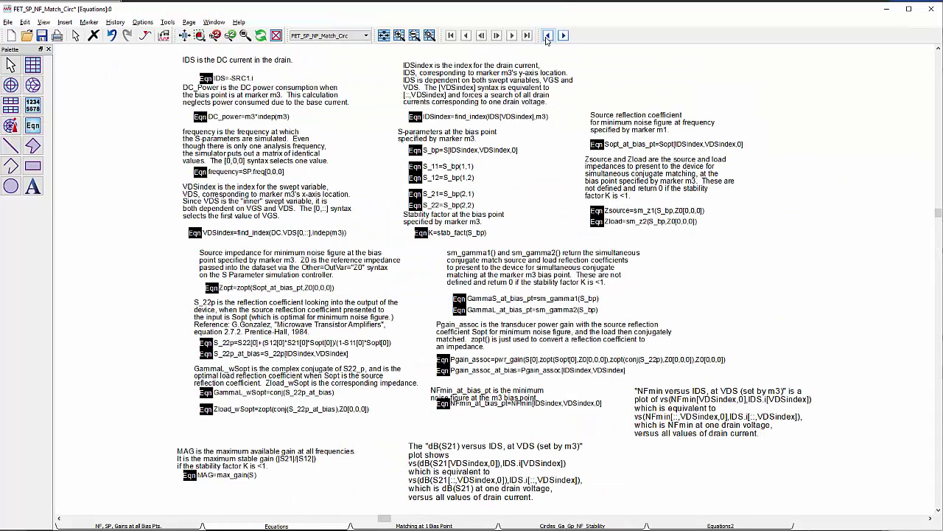
{"action": "left_click", "coordinate": [547, 36]}
{"action": "left_click", "coordinate": [547, 35]}
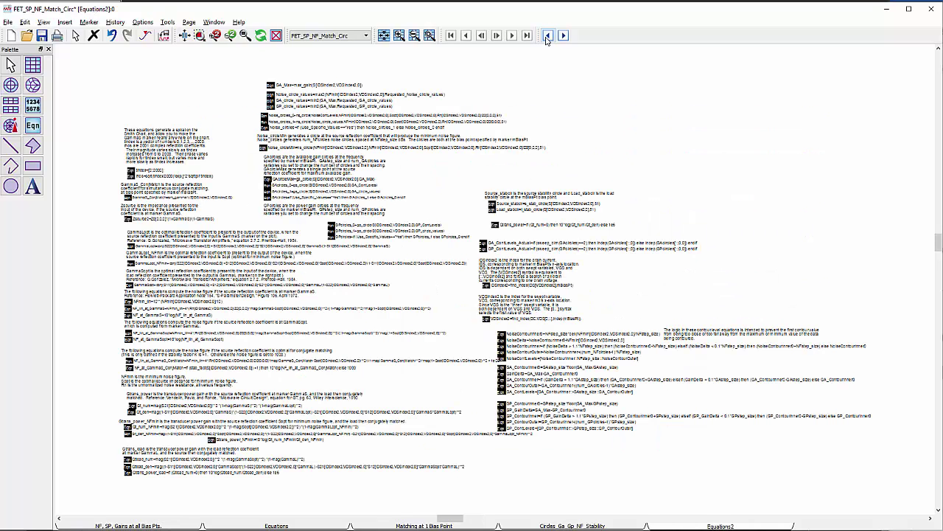
{"action": "left_click", "coordinate": [564, 35]}
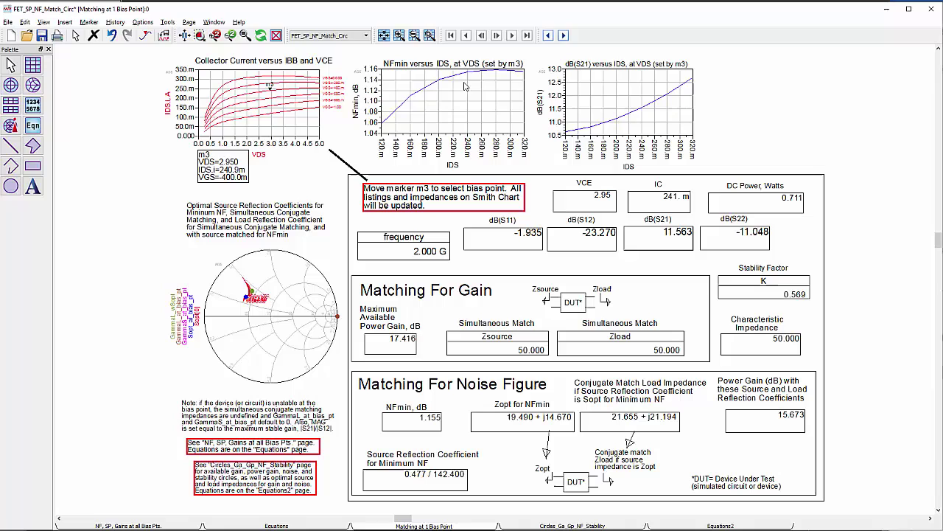
Step: Set marker m3 to VDS 4.350 at VGS -1.000 on the IV curves
{"action": "mouse_move", "coordinate": [270, 89]}
{"action": "left_mouse_down"}
{"action": "mouse_move", "coordinate": [301, 85]}
{"action": "mouse_move", "coordinate": [308, 112]}
{"action": "mouse_move", "coordinate": [316, 82]}
{"action": "mouse_move", "coordinate": [319, 109]}
{"action": "left_mouse_up"}
{"action": "key", "text": "Left"}
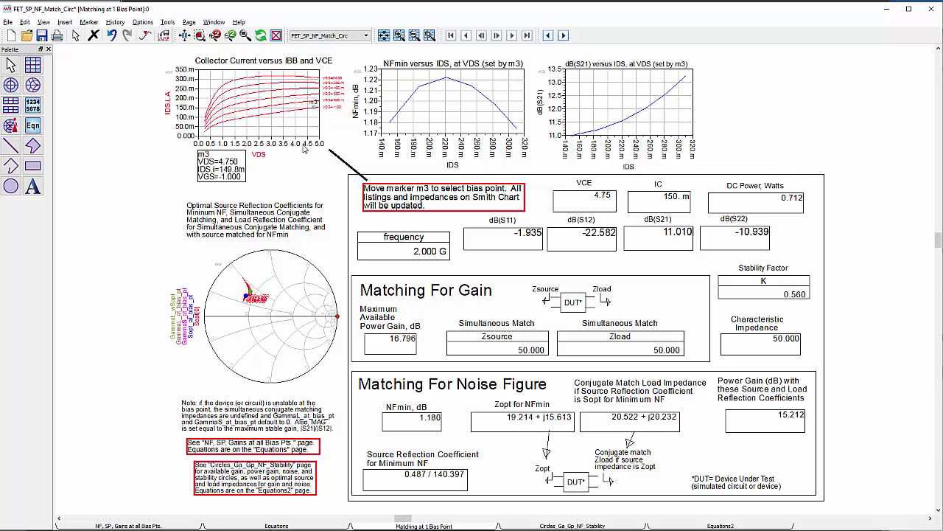
{"action": "key", "text": "Left"}
{"action": "key", "text": "Left"}
{"action": "key", "text": "Left"}
{"action": "key", "text": "Left"}
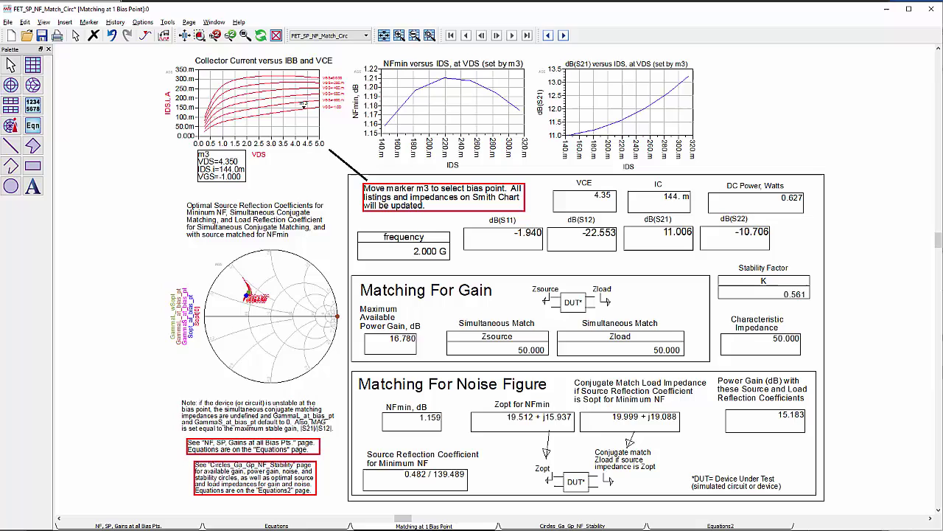
{"action": "key", "text": "alt+Tab"}
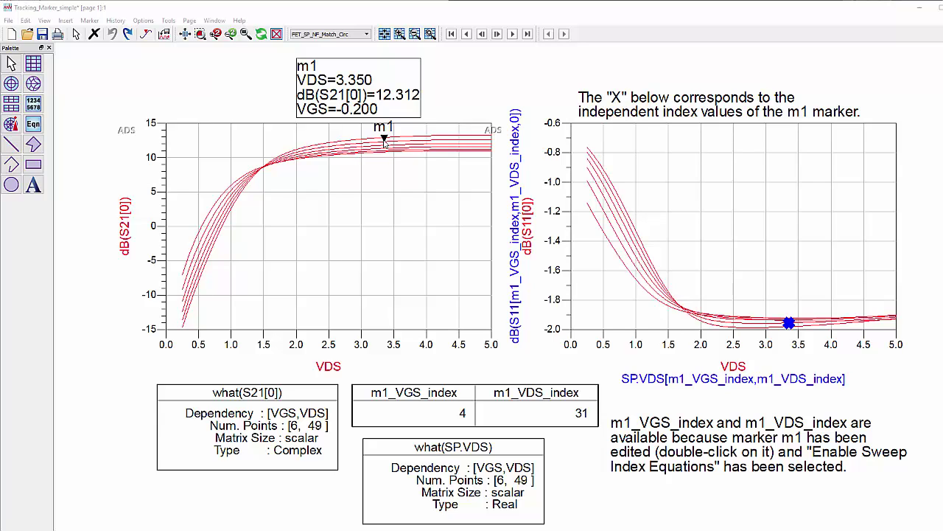
Step: Move marker m1 on the S21 plot to VDS 1.950 at VGS -0.600 (indices 2 and 17)
{"action": "left_click", "coordinate": [384, 140]}
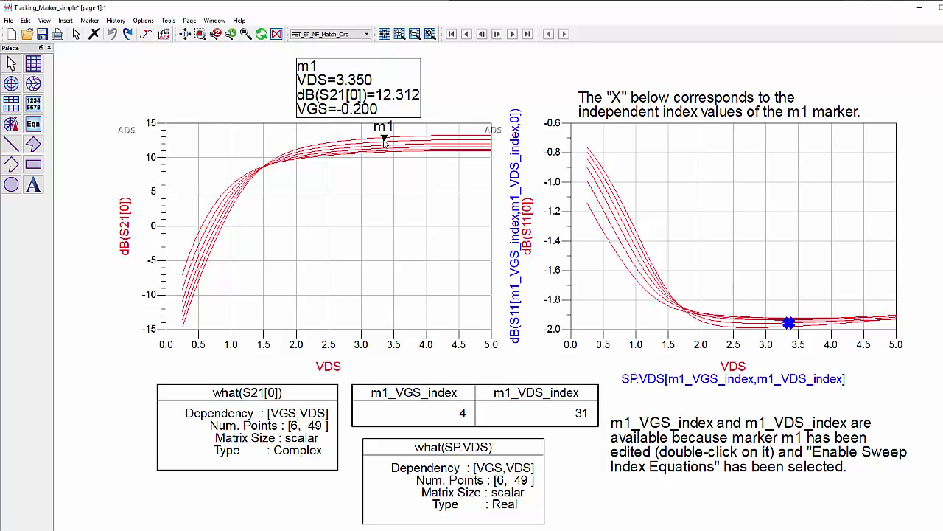
{"action": "key", "text": "Right"}
{"action": "key", "text": "Right"}
{"action": "key", "text": "Right"}
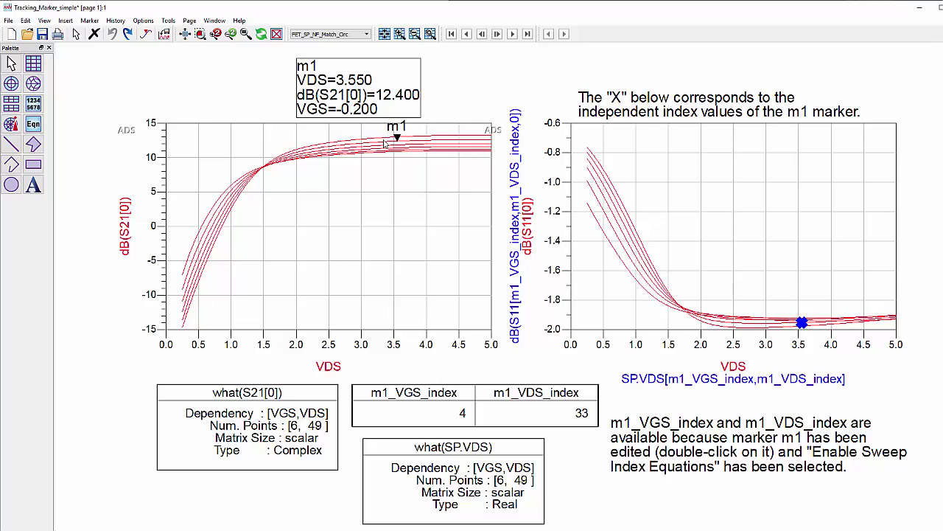
{"action": "key", "text": "Right"}
{"action": "key", "text": "Right"}
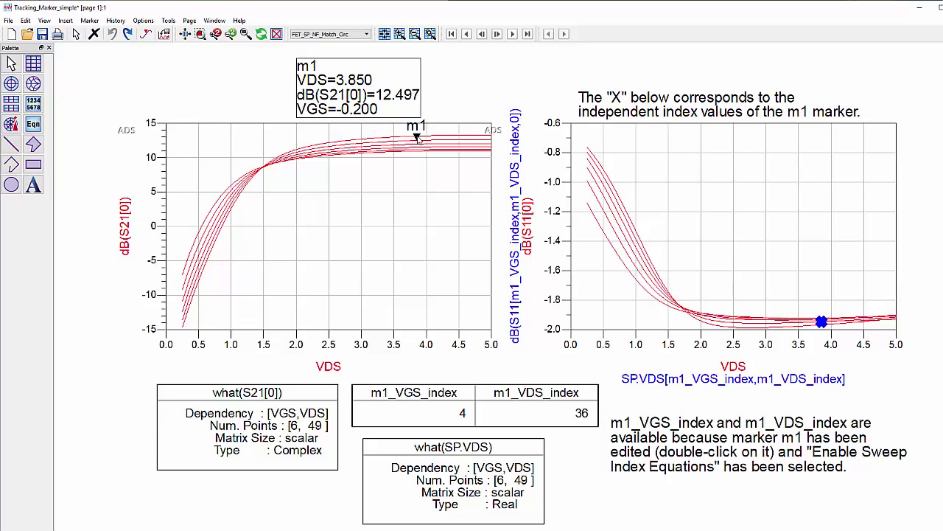
{"action": "left_click_drag", "start_coordinate": [421, 141], "coordinate": [456, 154]}
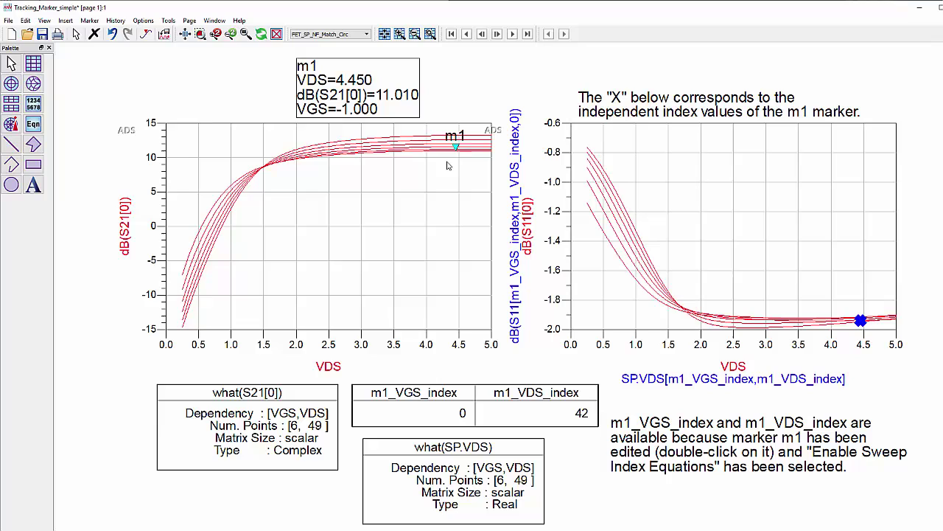
{"action": "left_click_drag", "start_coordinate": [457, 147], "coordinate": [280, 159]}
{"action": "mouse_move", "coordinate": [257, 193]}
{"action": "left_mouse_down"}
{"action": "mouse_move", "coordinate": [273, 171]}
{"action": "mouse_move", "coordinate": [288, 189]}
{"action": "left_mouse_up"}
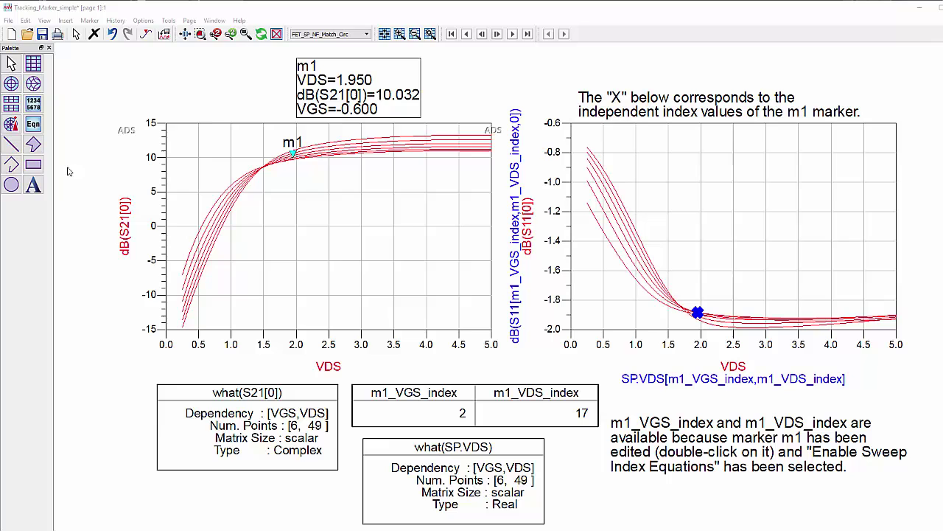
Step: Place a data listing and view the Variable Info sweep dependency of S(2,1)
{"action": "left_click", "coordinate": [33, 103]}
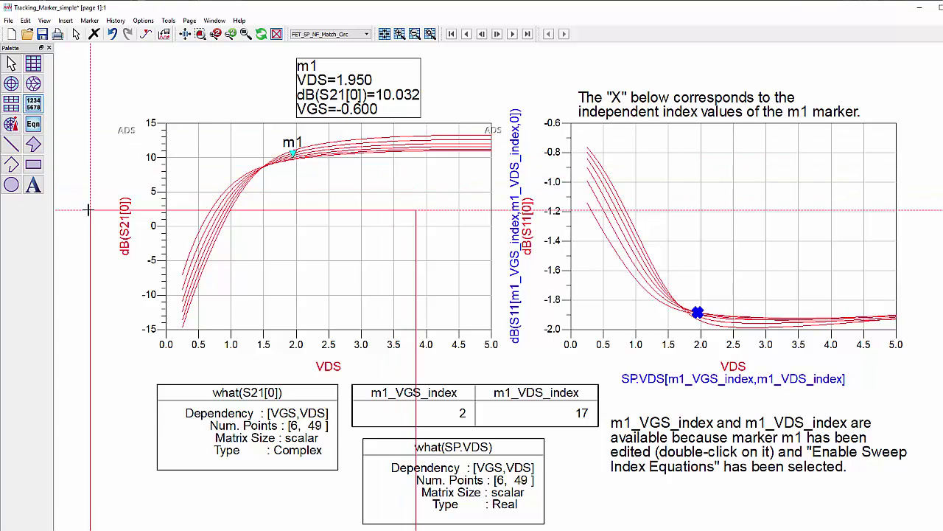
{"action": "left_click", "coordinate": [86, 290]}
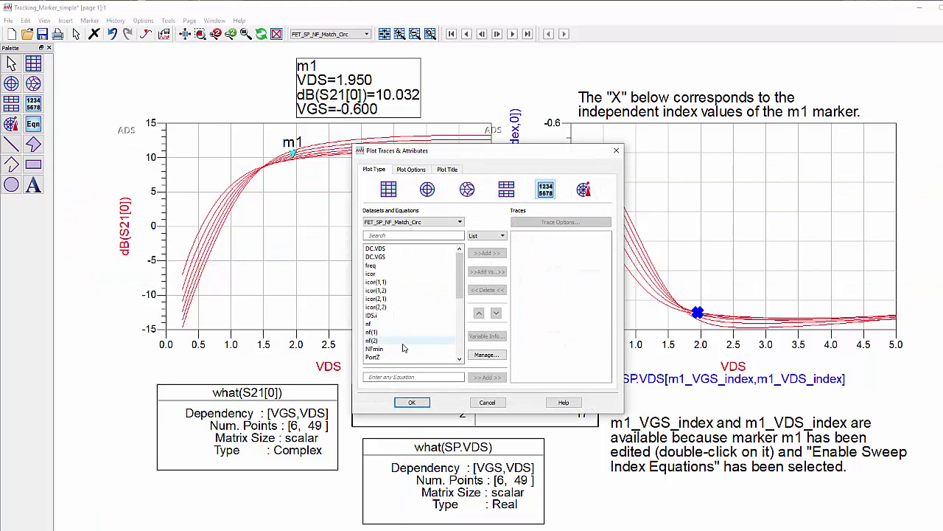
{"action": "scroll", "coordinate": [462, 347], "scroll_direction": "down", "scroll_amount": 5}
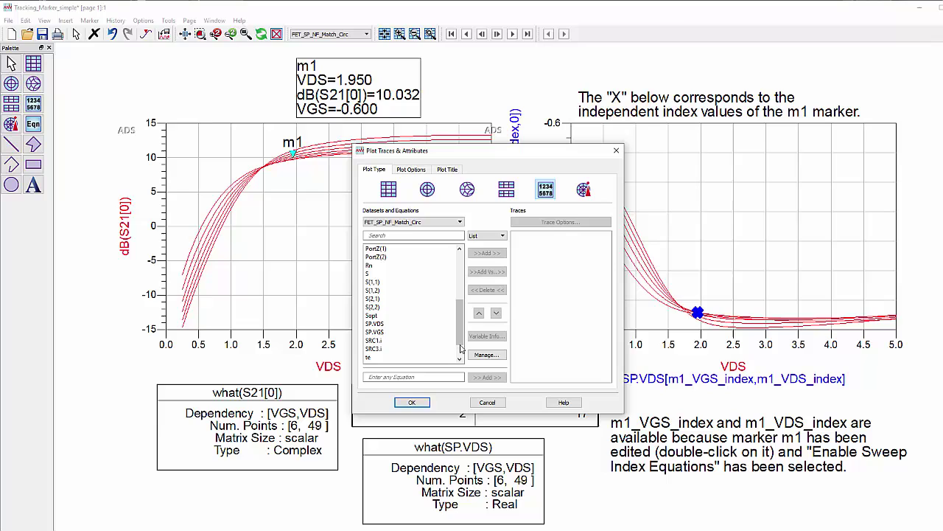
{"action": "left_click", "coordinate": [373, 298]}
{"action": "left_click", "coordinate": [477, 337]}
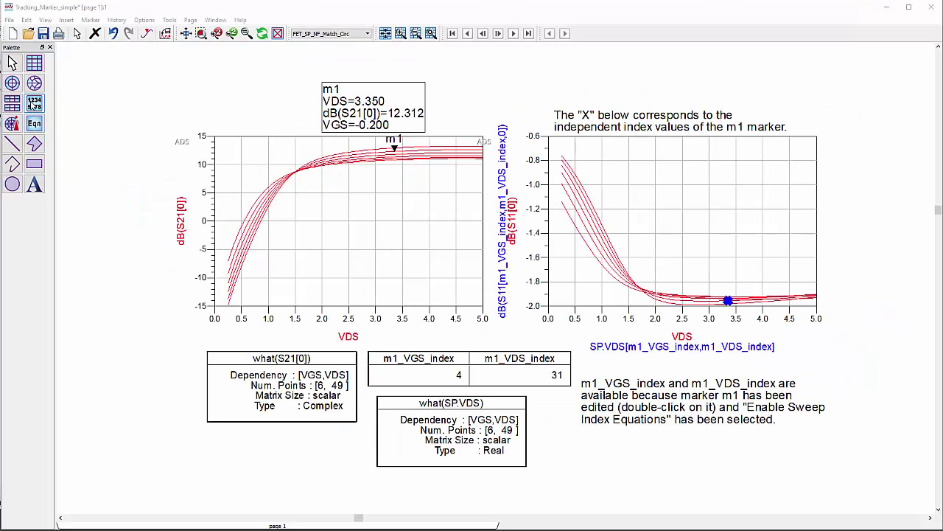
{"action": "left_click", "coordinate": [34, 103]}
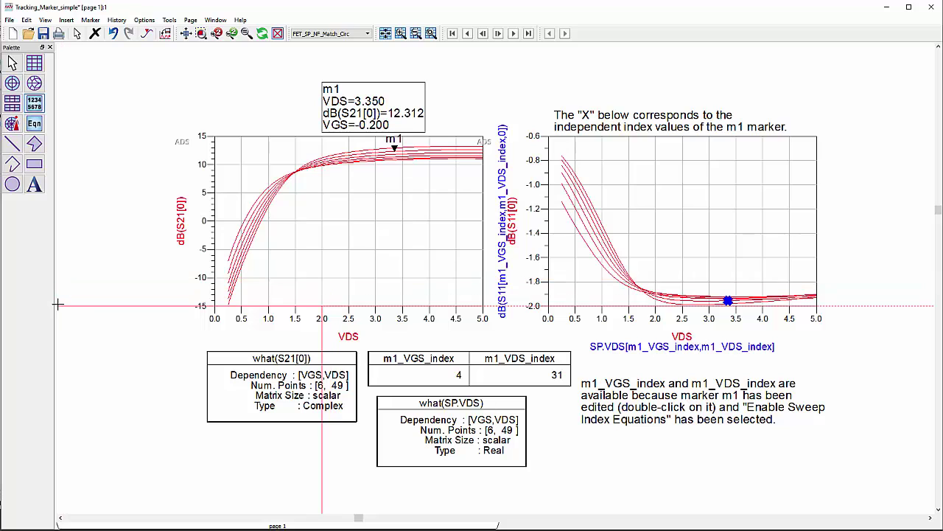
{"action": "left_click_drag", "start_coordinate": [58, 304], "coordinate": [188, 382]}
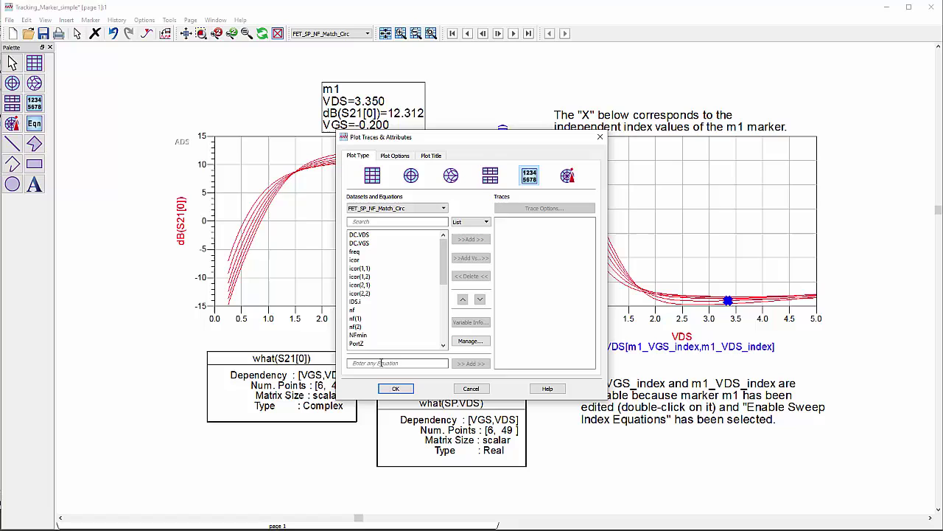
{"action": "left_click", "coordinate": [380, 363]}
{"action": "type", "text": "what(S21"}
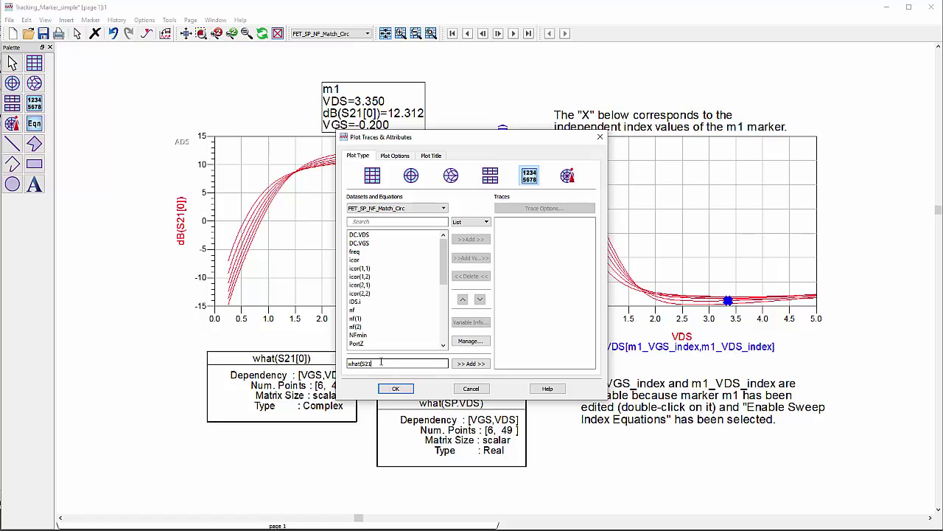
{"action": "key", "text": "Return"}
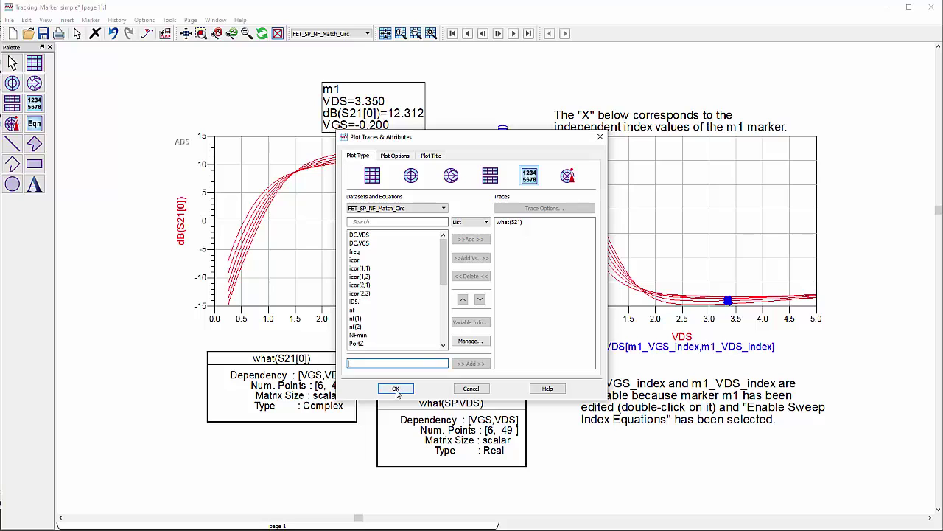
{"action": "left_click", "coordinate": [395, 388]}
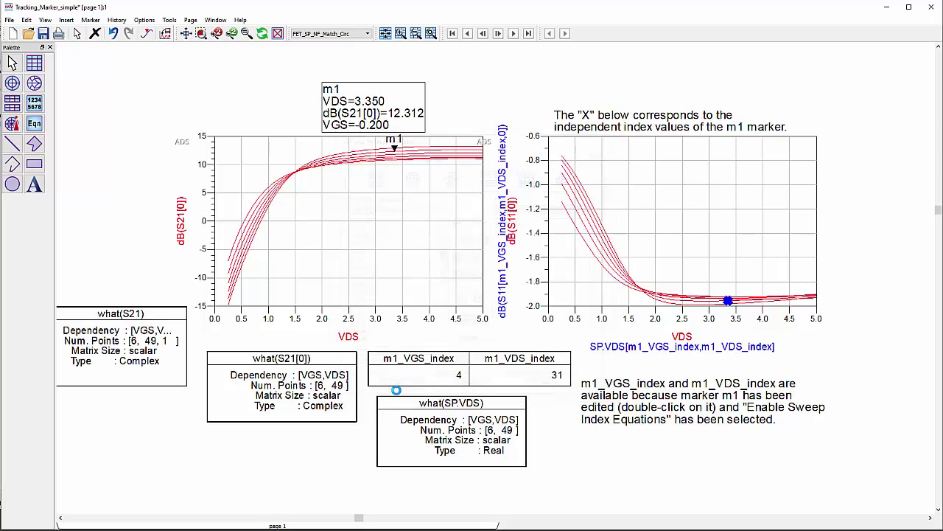
{"action": "left_click", "coordinate": [187, 389]}
{"action": "left_click_drag", "start_coordinate": [189, 389], "coordinate": [215, 391]}
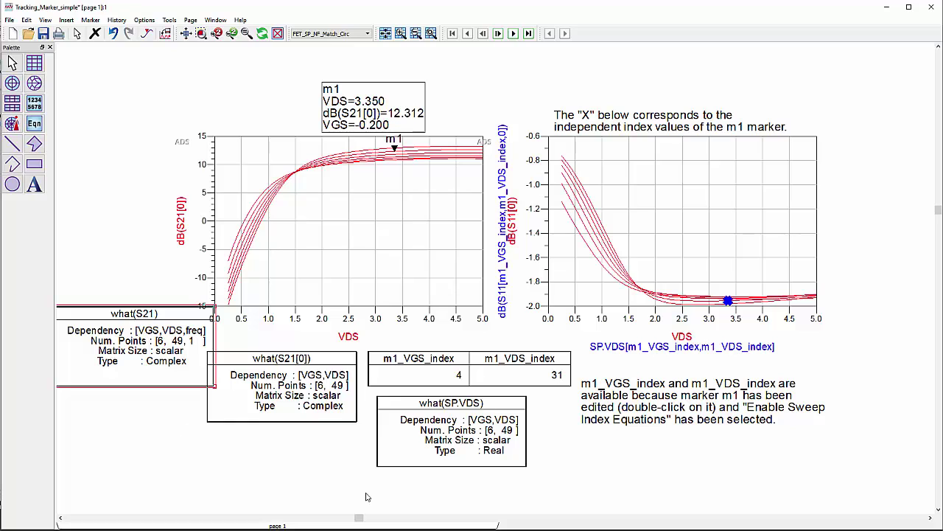
{"action": "key", "text": "Delete"}
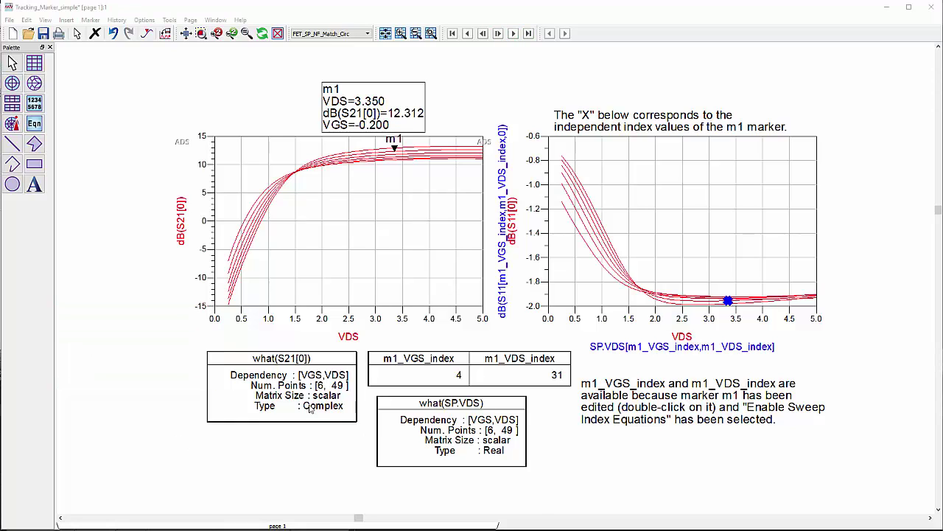
{"action": "double_click", "coordinate": [182, 222]}
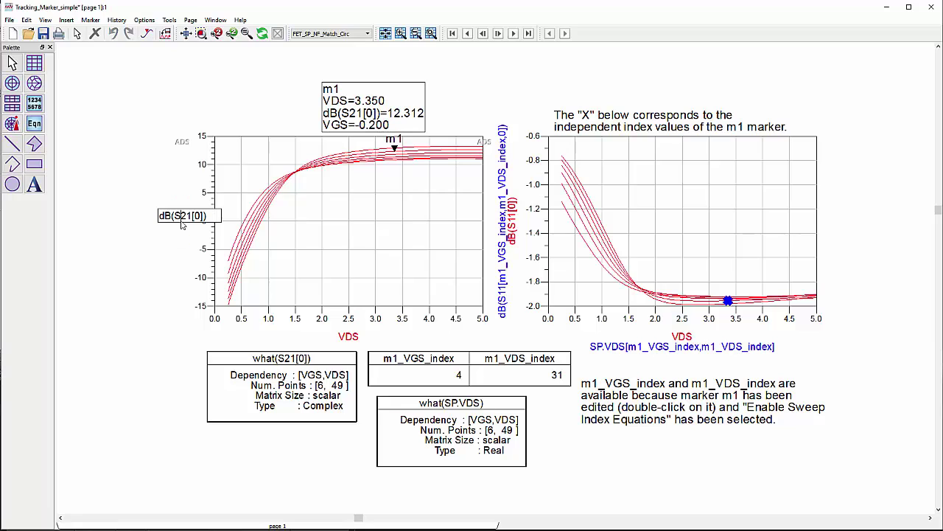
{"action": "left_click", "coordinate": [143, 245]}
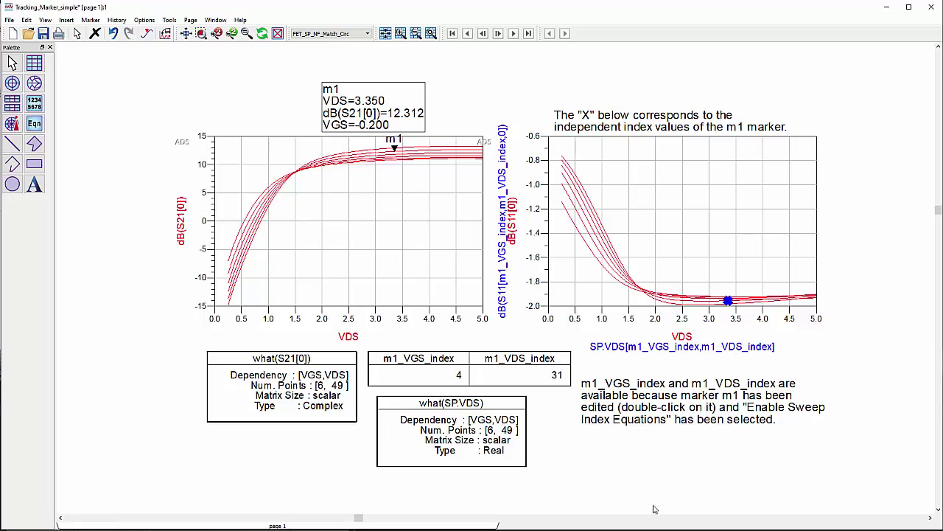
{"action": "double_click", "coordinate": [184, 212]}
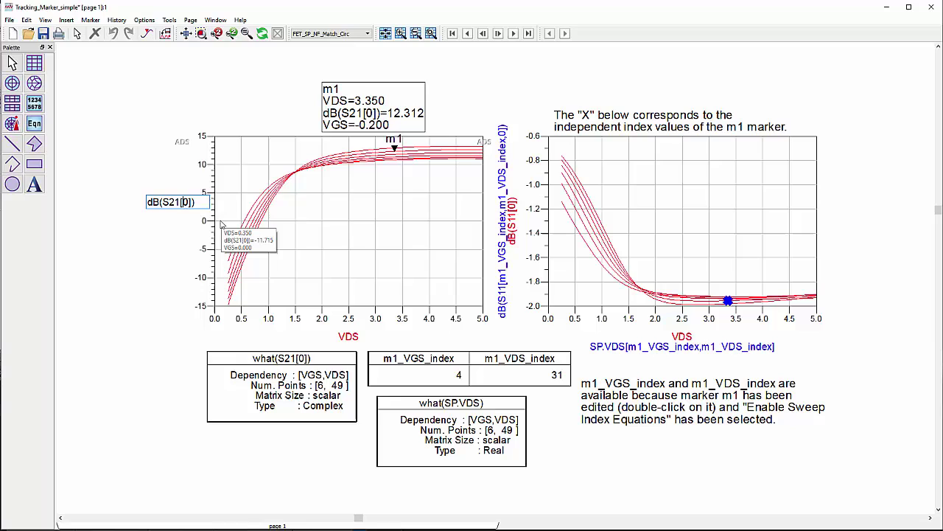
{"action": "type", "text": "::,::,"}
{"action": "key", "text": "Return"}
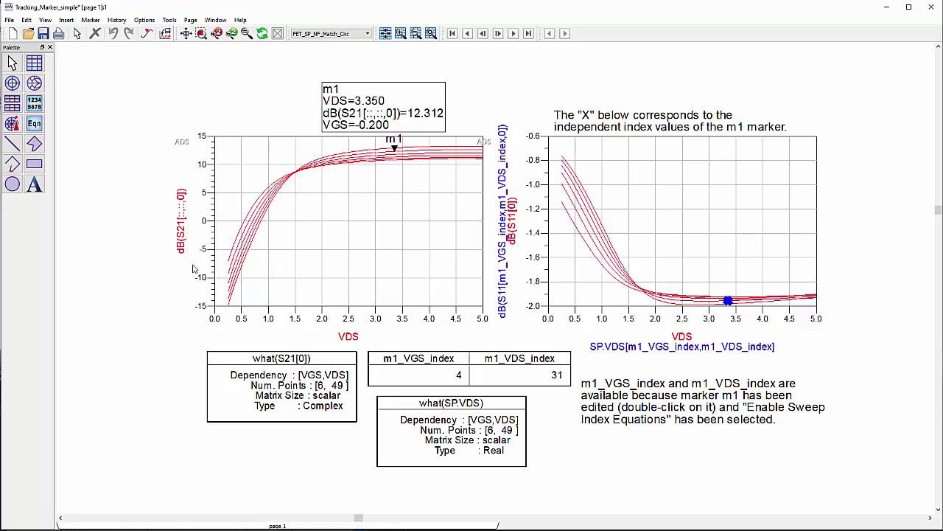
{"action": "double_click", "coordinate": [182, 204]}
{"action": "key", "text": "BackSpace"}
{"action": "key", "text": "BackSpace"}
{"action": "key", "text": "BackSpace"}
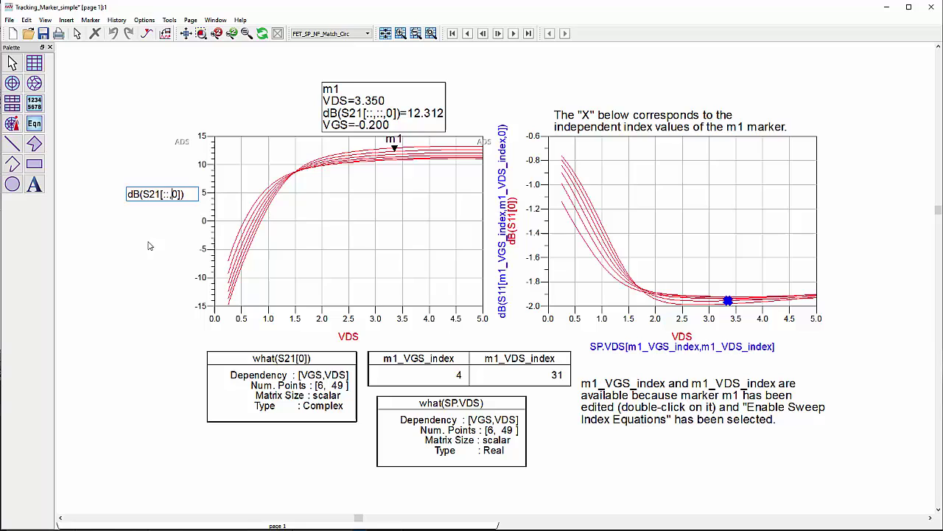
{"action": "key", "text": "BackSpace"}
{"action": "key", "text": "BackSpace"}
{"action": "key", "text": "BackSpace"}
{"action": "key", "text": "Return"}
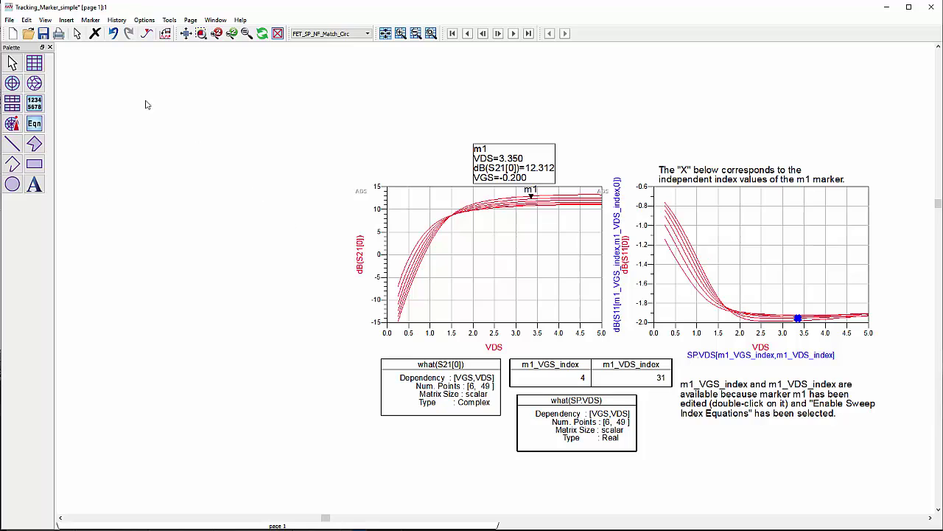
Step: Add a rectangular plot of dB(S21) to the left of the existing plots
{"action": "left_click", "coordinate": [34, 63]}
{"action": "left_click", "coordinate": [116, 188]}
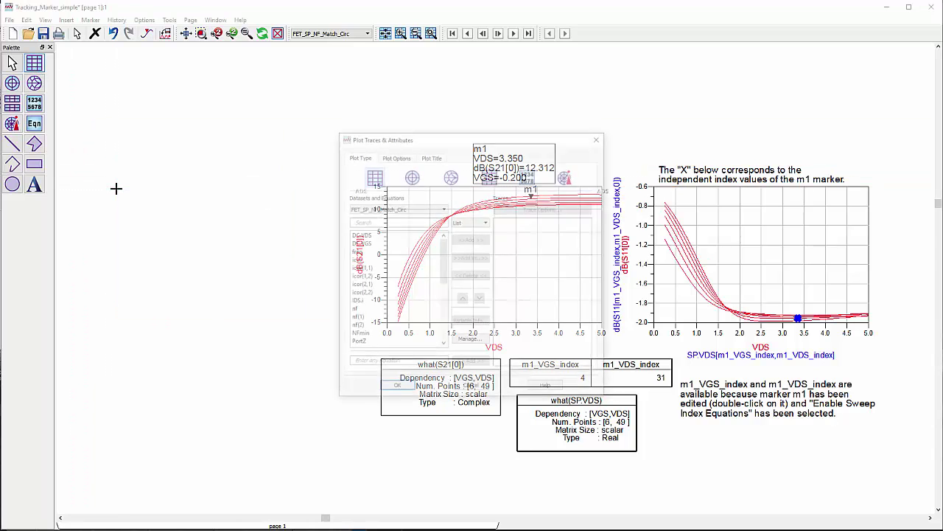
{"action": "left_click", "coordinate": [370, 364]}
{"action": "type", "text": "dB"}
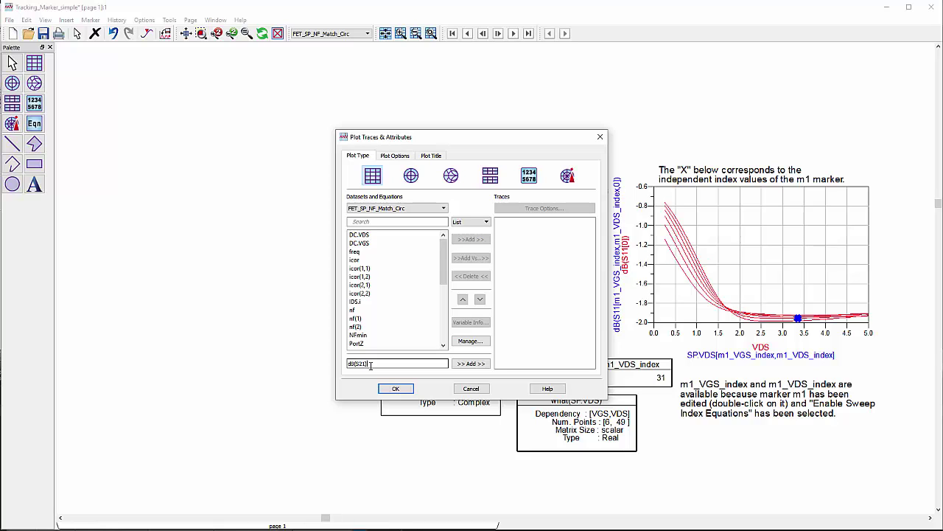
{"action": "type", "text": "(S21)"}
{"action": "key", "text": "Return"}
{"action": "left_click", "coordinate": [393, 388]}
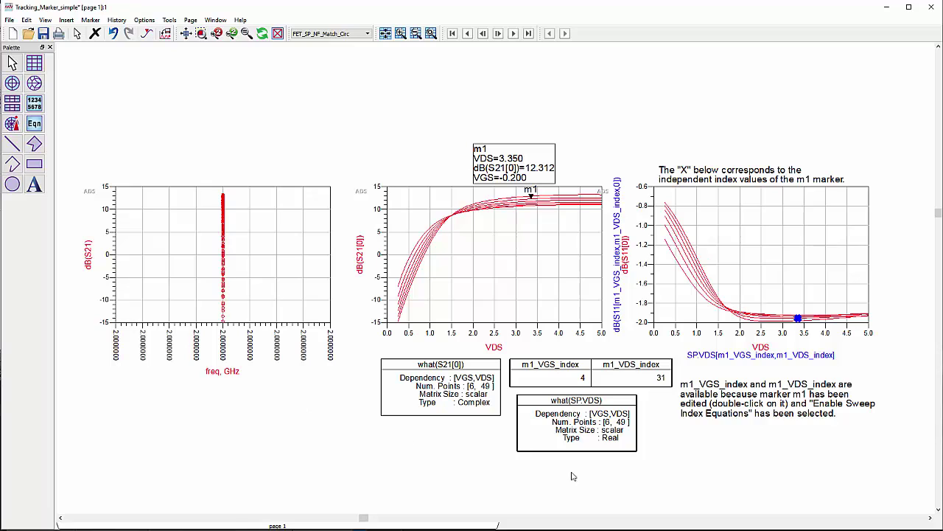
Step: Change the new plot's trace expression to dB(S21[0])
{"action": "double_click", "coordinate": [89, 248]}
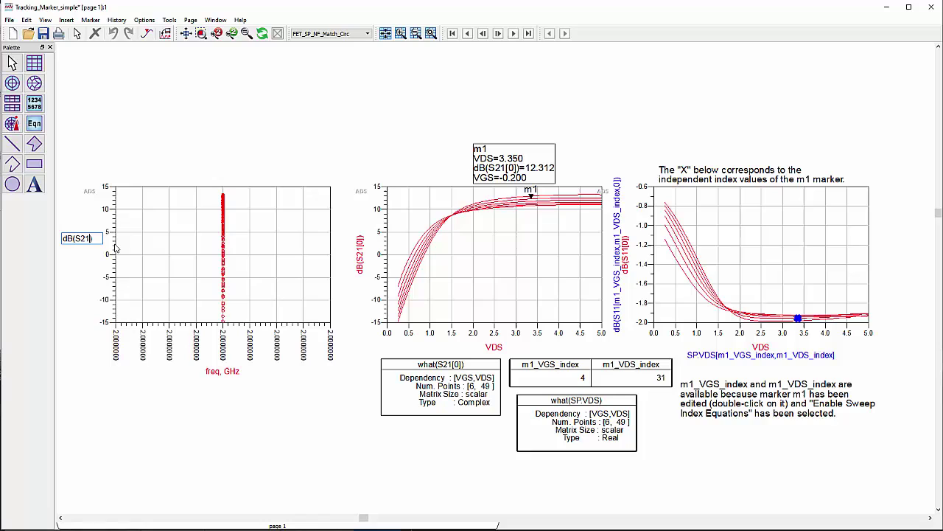
{"action": "type", "text": "[0]"}
{"action": "key", "text": "Return"}
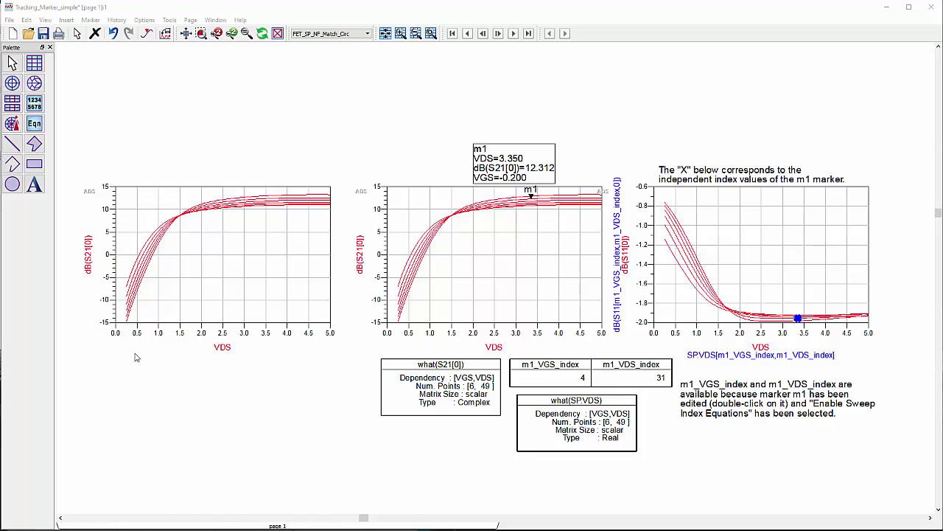
Step: Change the trace expression to dB(S21[1]) and check its error in Trace Options
{"action": "left_click", "coordinate": [91, 247]}
{"action": "left_click", "coordinate": [91, 246]}
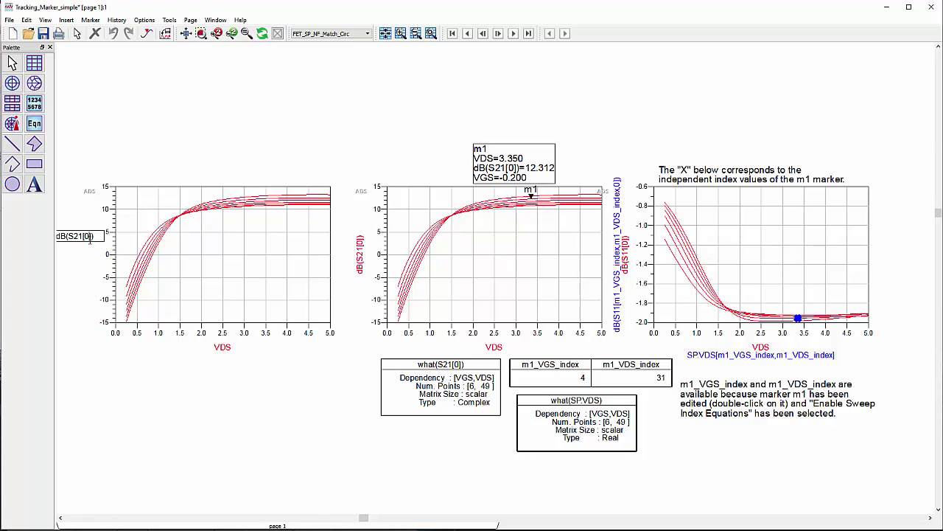
{"action": "key", "text": "Left"}
{"action": "key", "text": "Left"}
{"action": "key", "text": "BackSpace"}
{"action": "type", "text": "1"}
{"action": "key", "text": "Return"}
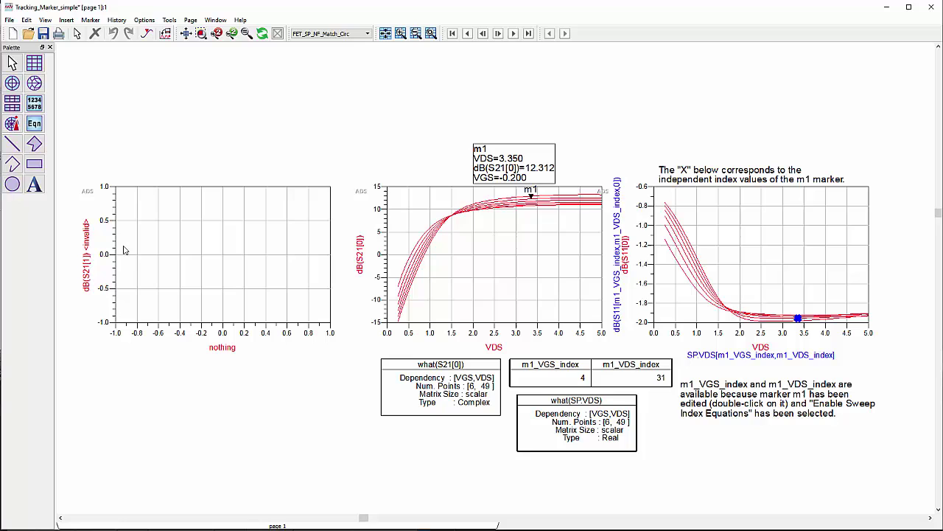
{"action": "double_click", "coordinate": [90, 272]}
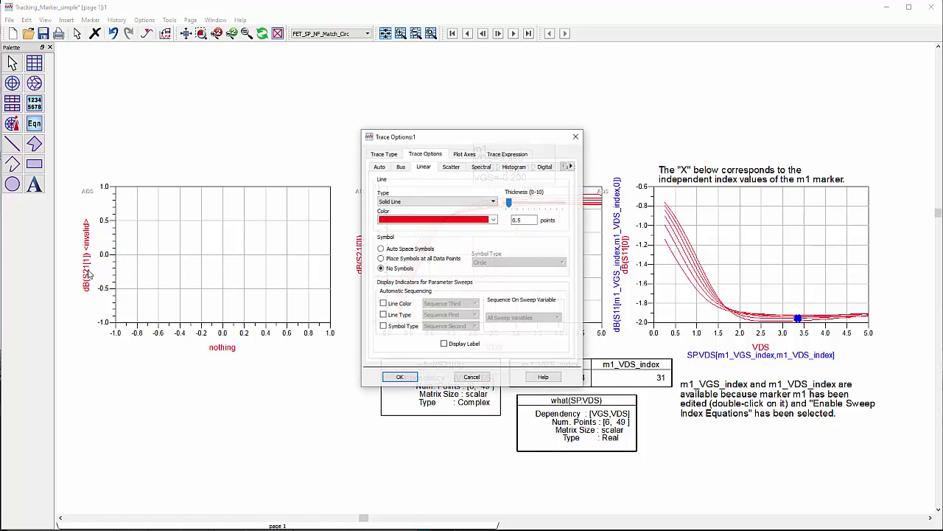
{"action": "left_click", "coordinate": [506, 155]}
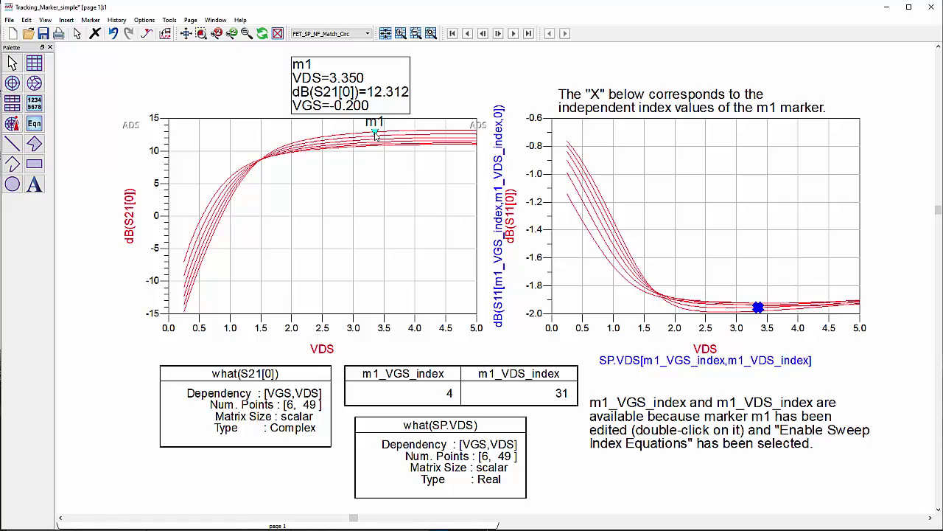
Step: Move marker m1 to VDS 4.150 on the VGS 0.000 curve, indices reading 5 and 39
{"action": "mouse_move", "coordinate": [376, 137]}
{"action": "left_mouse_down"}
{"action": "mouse_move", "coordinate": [347, 148]}
{"action": "mouse_move", "coordinate": [417, 158]}
{"action": "left_mouse_up"}
{"action": "key", "text": "Left"}
{"action": "key", "text": "Left"}
{"action": "key", "text": "Left"}
{"action": "key", "text": "Left"}
{"action": "key", "text": "Left"}
{"action": "key", "text": "Right"}
{"action": "key", "text": "Right"}
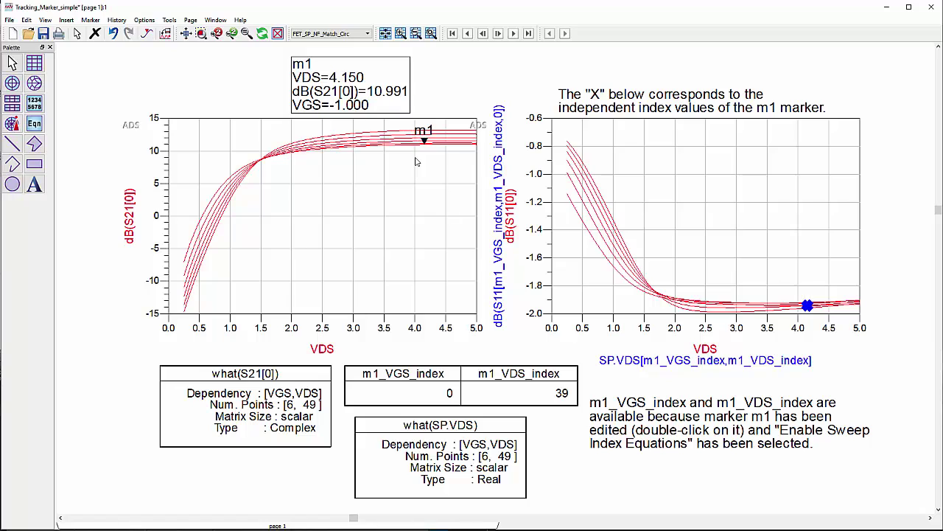
{"action": "key", "text": "Right"}
{"action": "key", "text": "Left"}
{"action": "left_click_drag", "start_coordinate": [426, 146], "coordinate": [427, 131]}
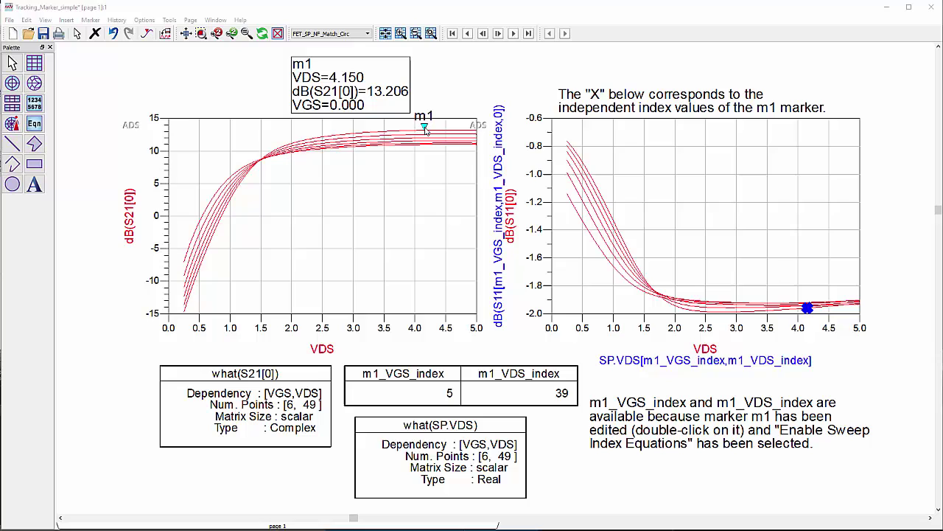
{"action": "double_click", "coordinate": [425, 127]}
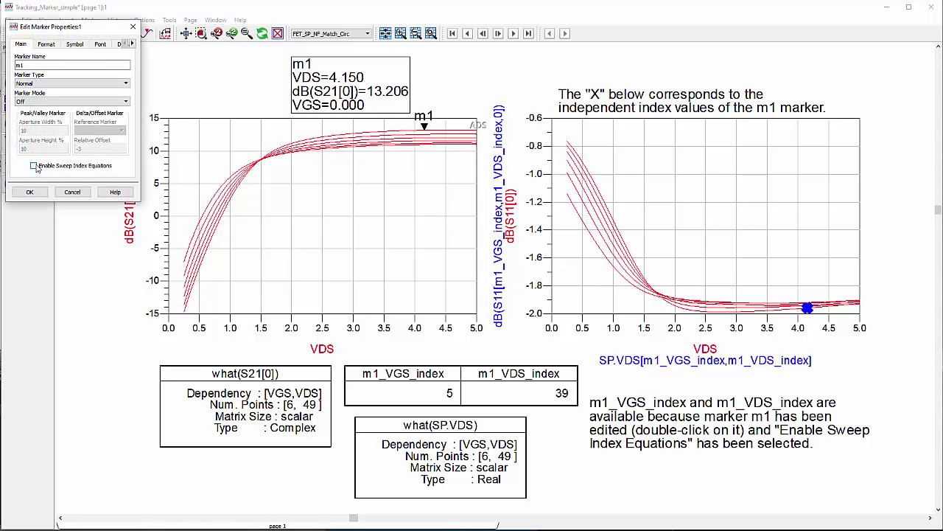
{"action": "left_click", "coordinate": [29, 192]}
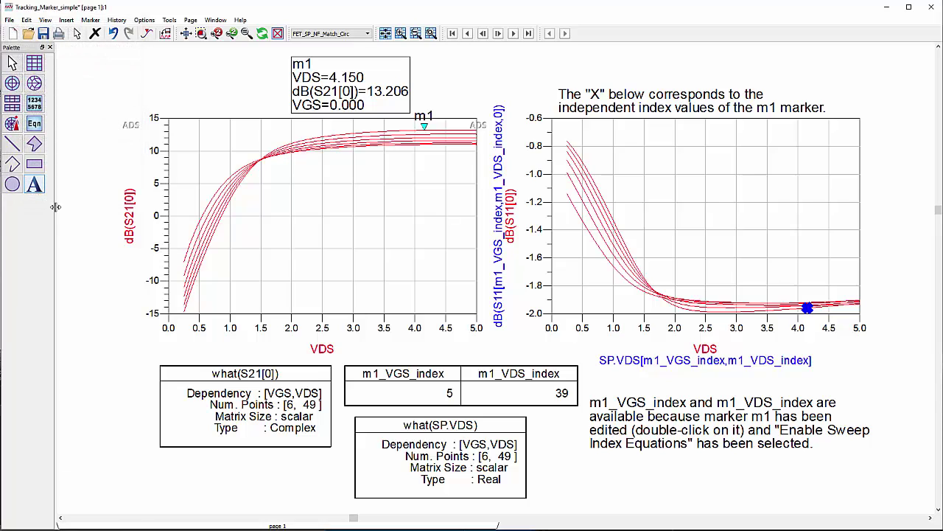
{"action": "left_click", "coordinate": [39, 107]}
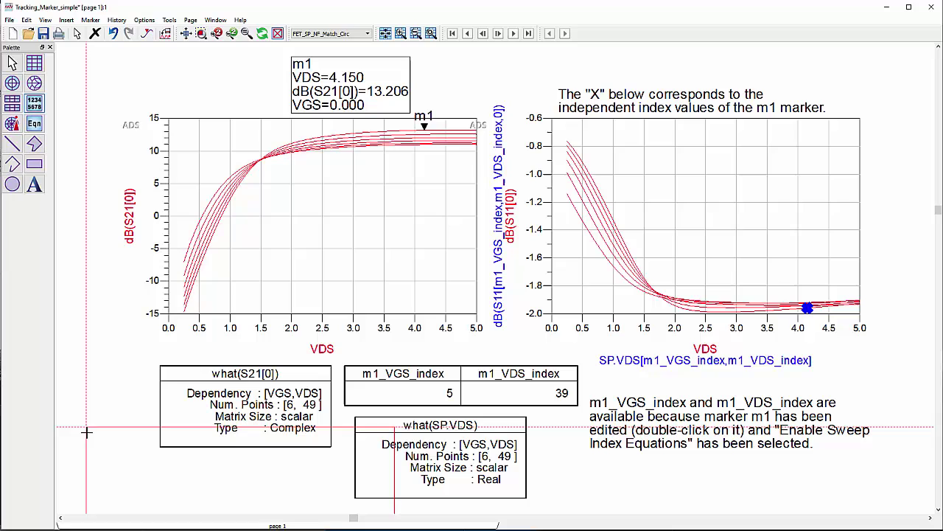
{"action": "left_click_drag", "start_coordinate": [75, 447], "coordinate": [281, 511]}
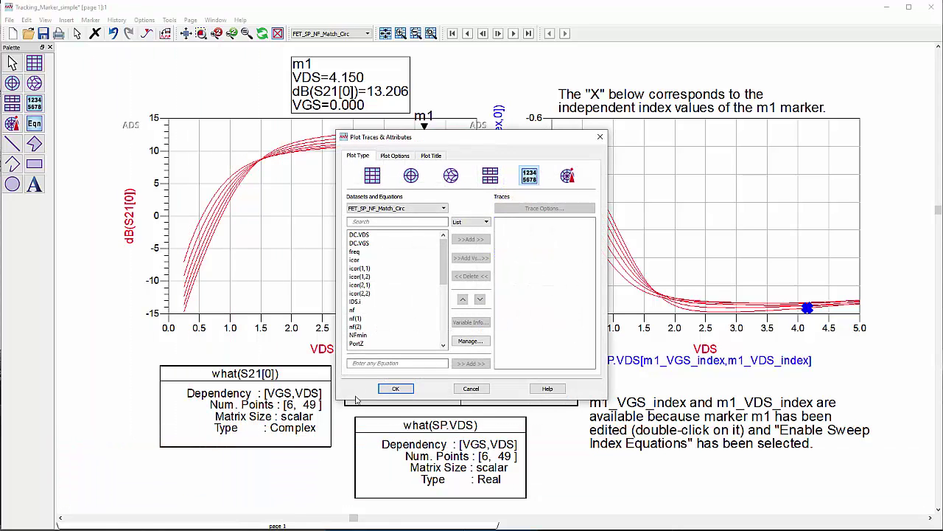
{"action": "left_click", "coordinate": [440, 210]}
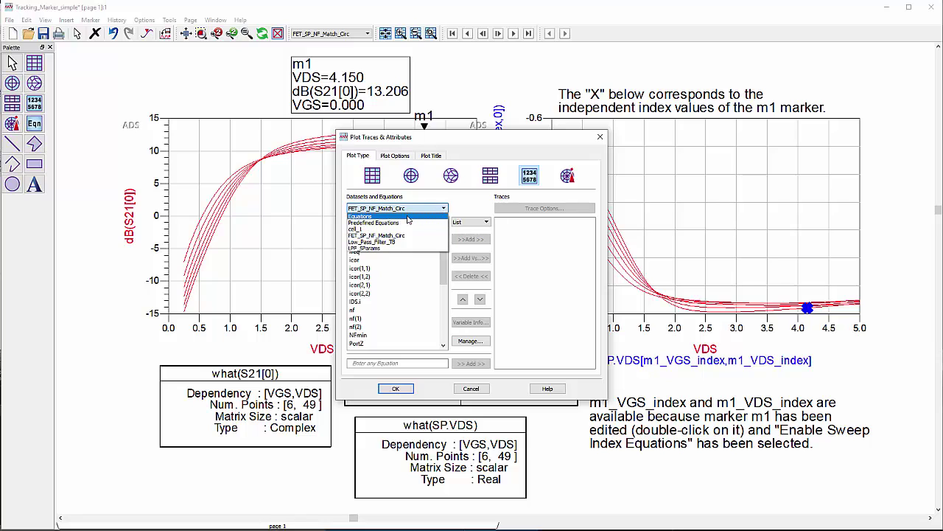
{"action": "left_click", "coordinate": [383, 221]}
{"action": "left_click", "coordinate": [376, 243]}
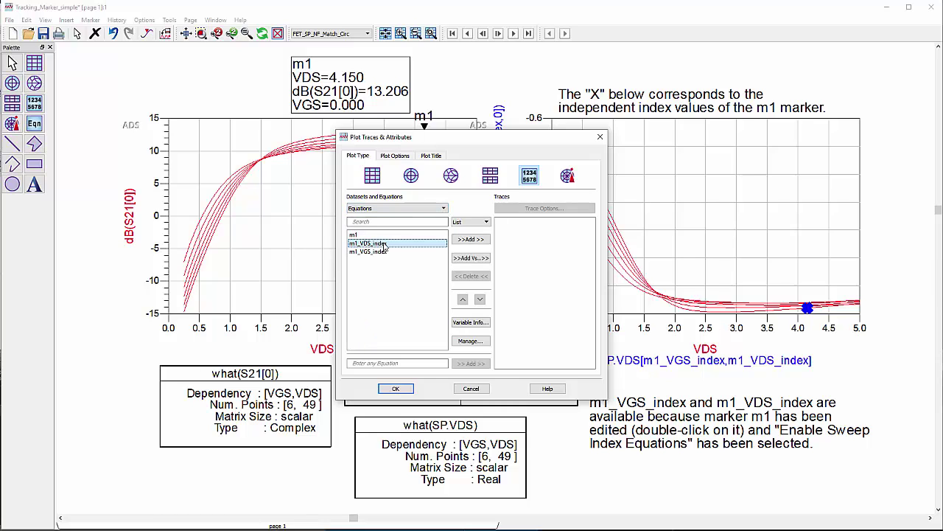
{"action": "left_click", "coordinate": [471, 239]}
{"action": "left_click", "coordinate": [395, 388]}
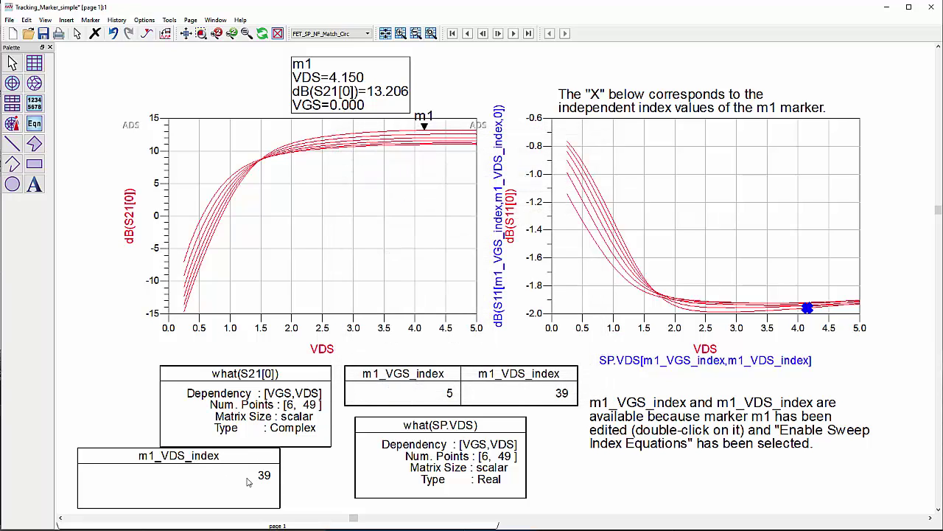
{"action": "key", "text": "ctrl+z"}
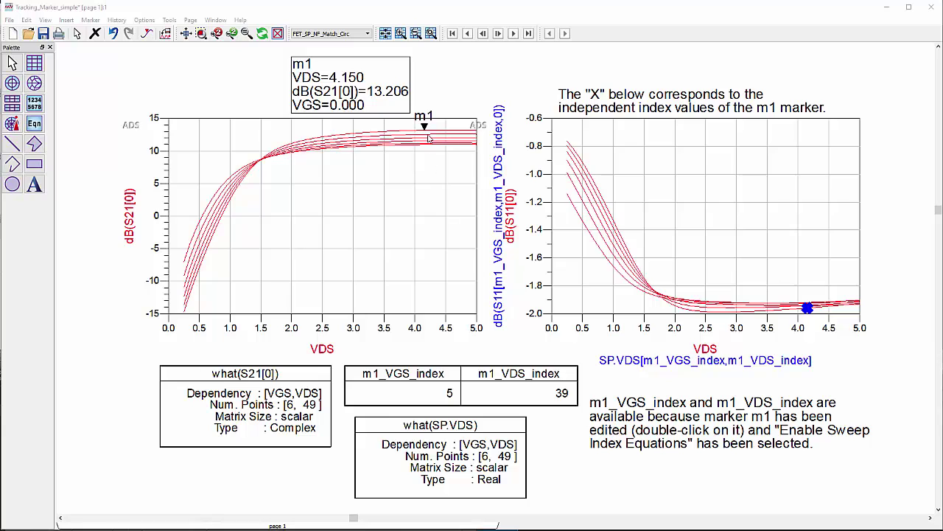
Step: Move m1 to VDS 4.250 on the VGS -0.800 curve and select the S11 label's index arguments
{"action": "mouse_move", "coordinate": [426, 129]}
{"action": "left_mouse_down"}
{"action": "mouse_move", "coordinate": [432, 211]}
{"action": "mouse_move", "coordinate": [413, 131]}
{"action": "mouse_move", "coordinate": [394, 182]}
{"action": "mouse_move", "coordinate": [415, 169]}
{"action": "mouse_move", "coordinate": [418, 127]}
{"action": "mouse_move", "coordinate": [440, 162]}
{"action": "left_mouse_up"}
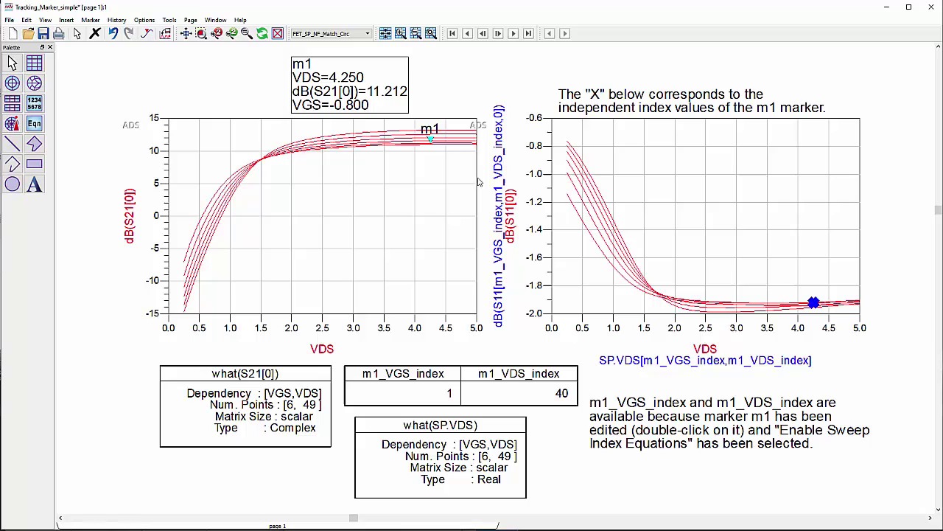
{"action": "double_click", "coordinate": [498, 197]}
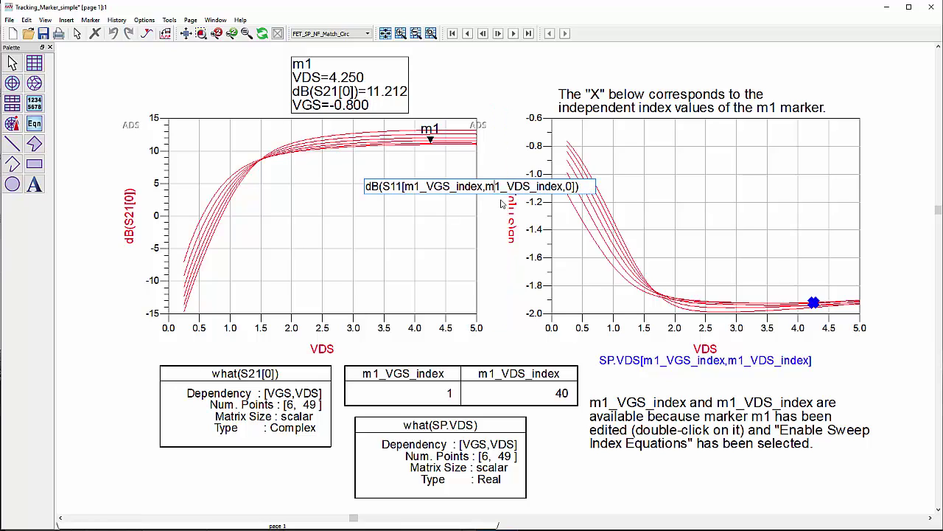
{"action": "left_click_drag", "start_coordinate": [404, 186], "coordinate": [572, 190]}
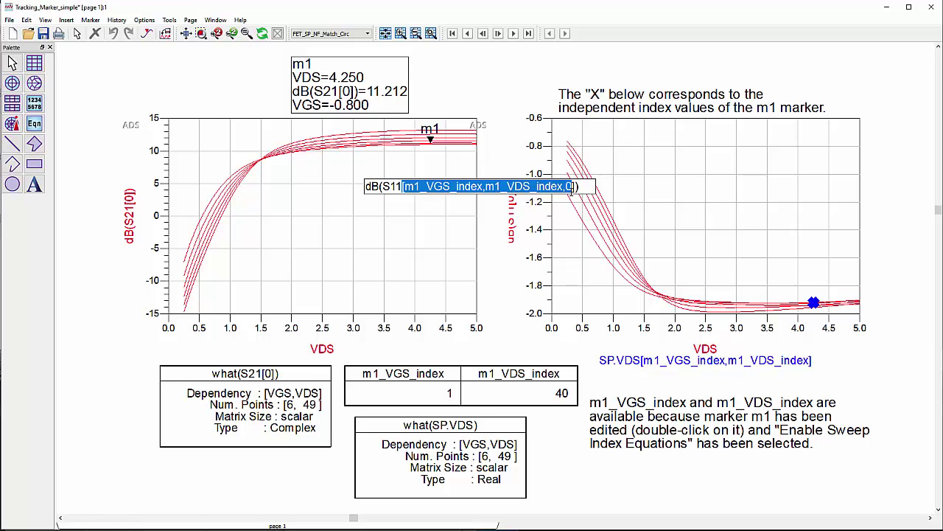
{"action": "key", "text": "Return"}
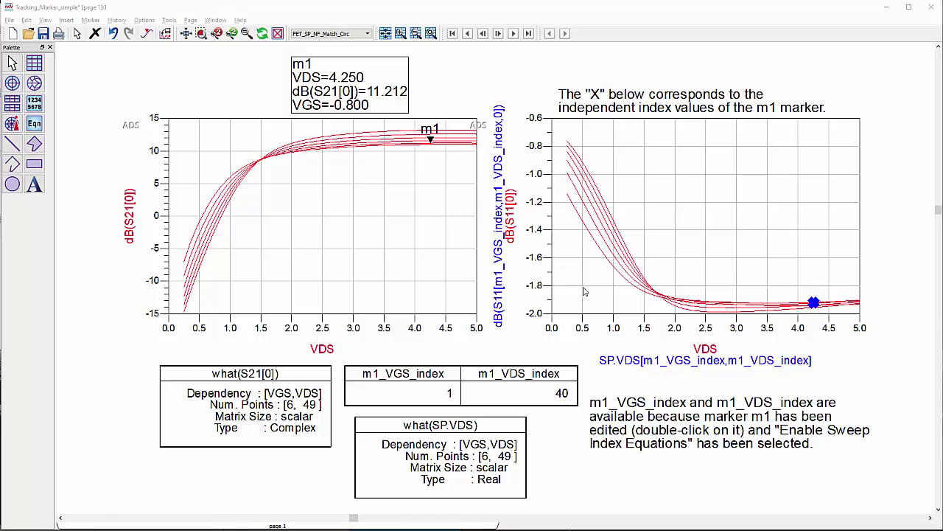
{"action": "double_click", "coordinate": [570, 236]}
{"action": "double_click", "coordinate": [558, 234]}
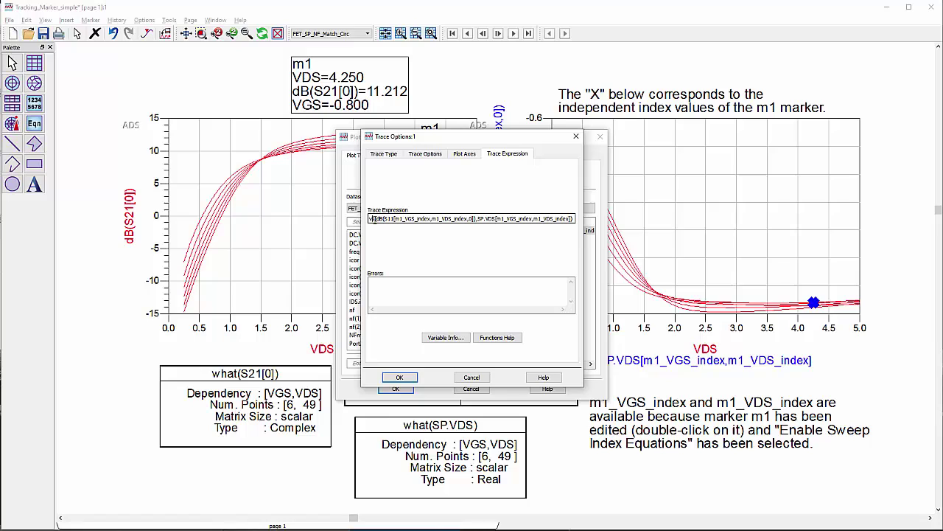
{"action": "double_click", "coordinate": [372, 219]}
{"action": "left_click", "coordinate": [400, 376]}
{"action": "left_click", "coordinate": [396, 388]}
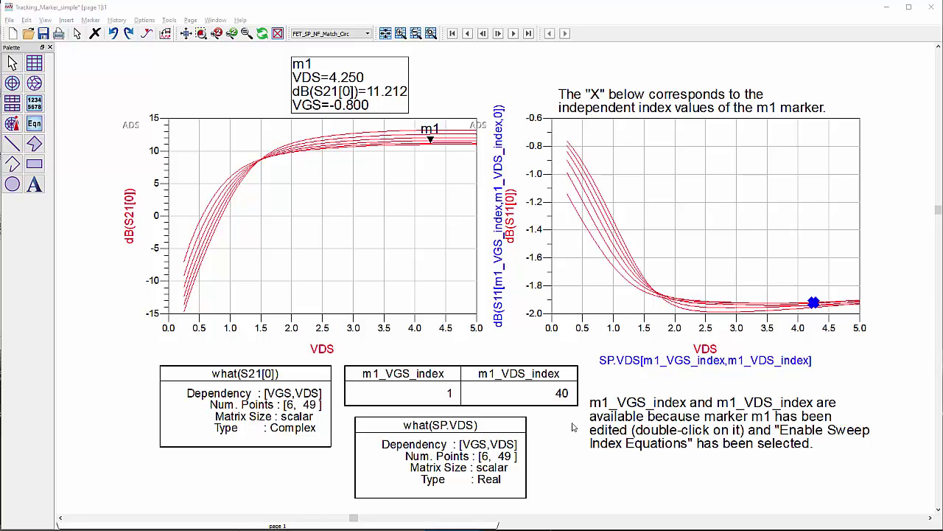
Step: Place a DC.VDS slider below the index listings, creating slider m3 reading VDS=0.250
{"action": "double_click", "coordinate": [756, 361]}
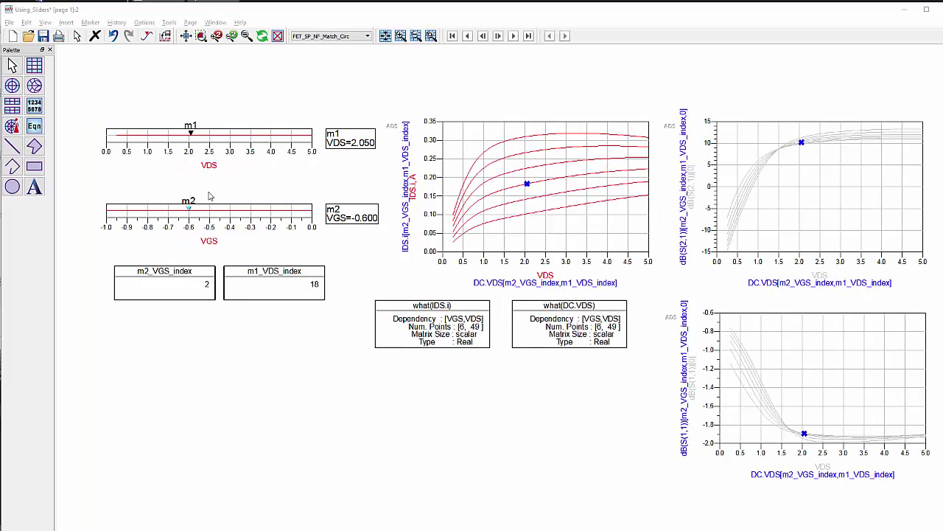
{"action": "left_click", "coordinate": [66, 23]}
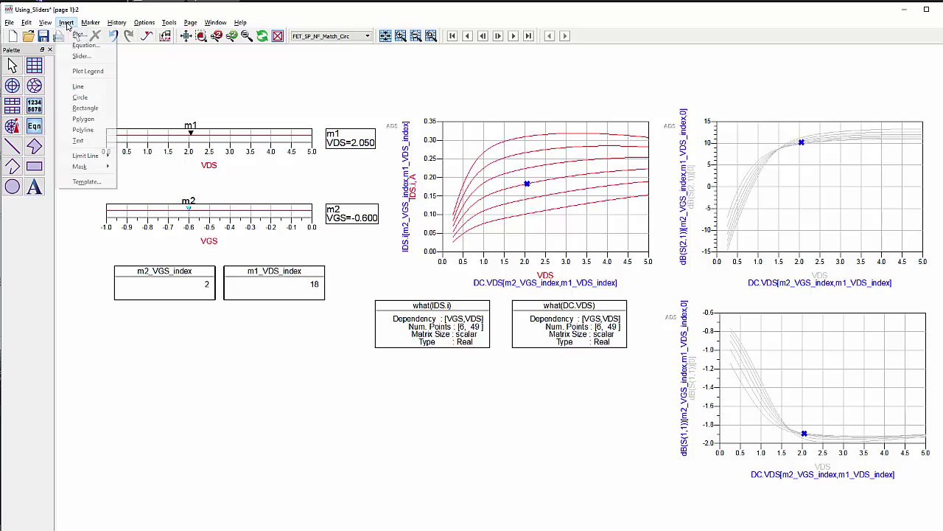
{"action": "left_click", "coordinate": [80, 56]}
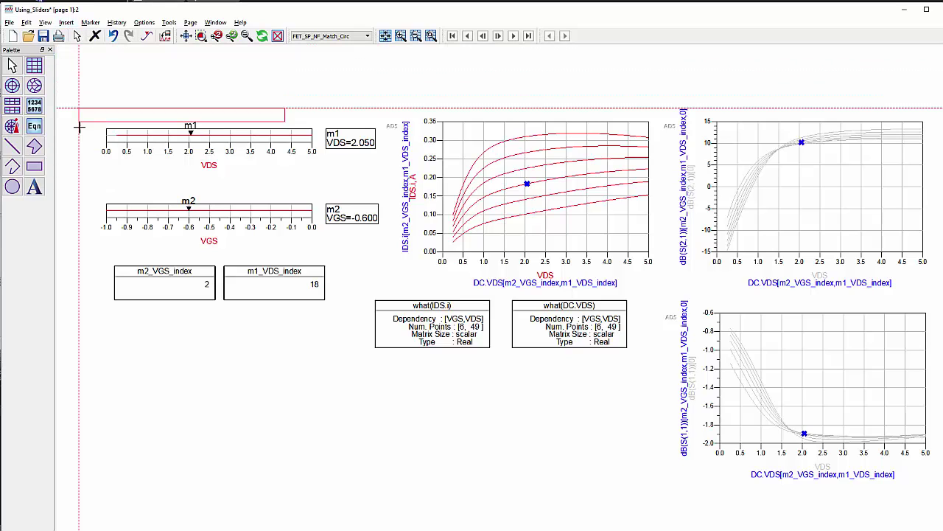
{"action": "left_click", "coordinate": [110, 347]}
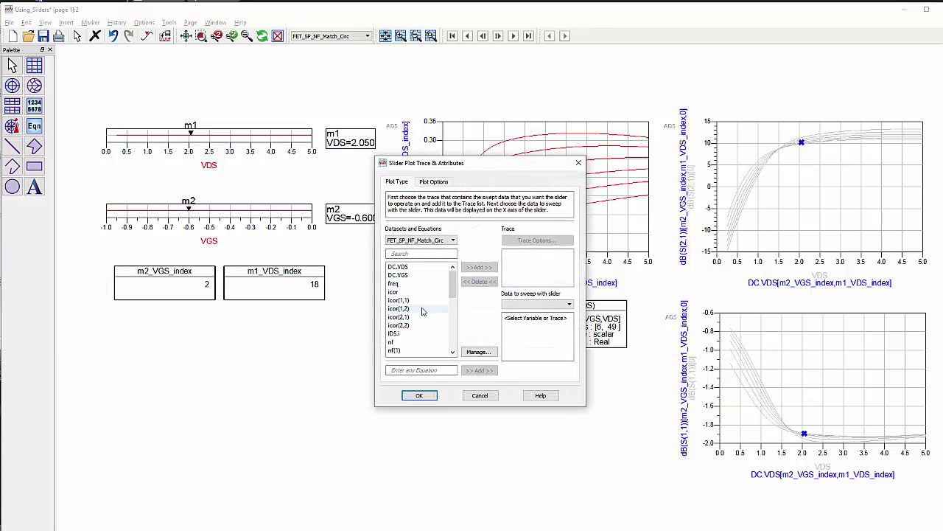
{"action": "left_click", "coordinate": [432, 270]}
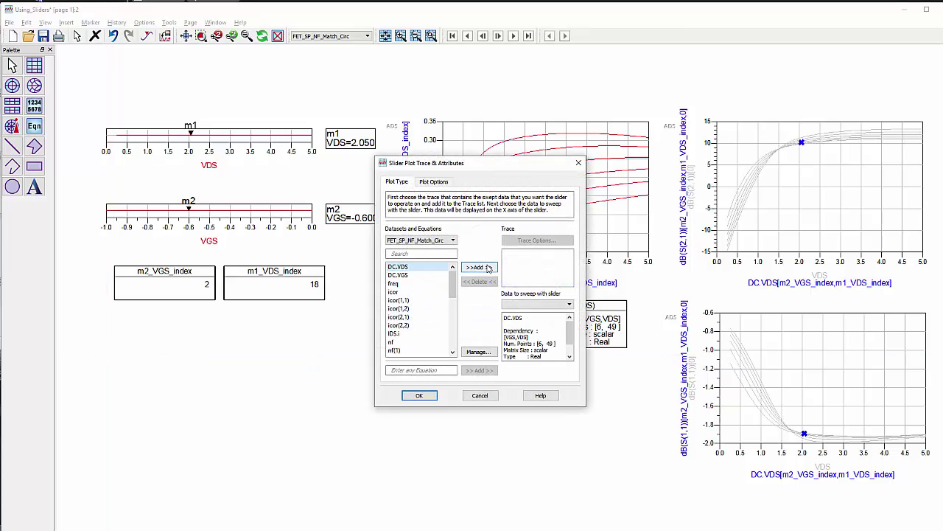
{"action": "left_click", "coordinate": [479, 267]}
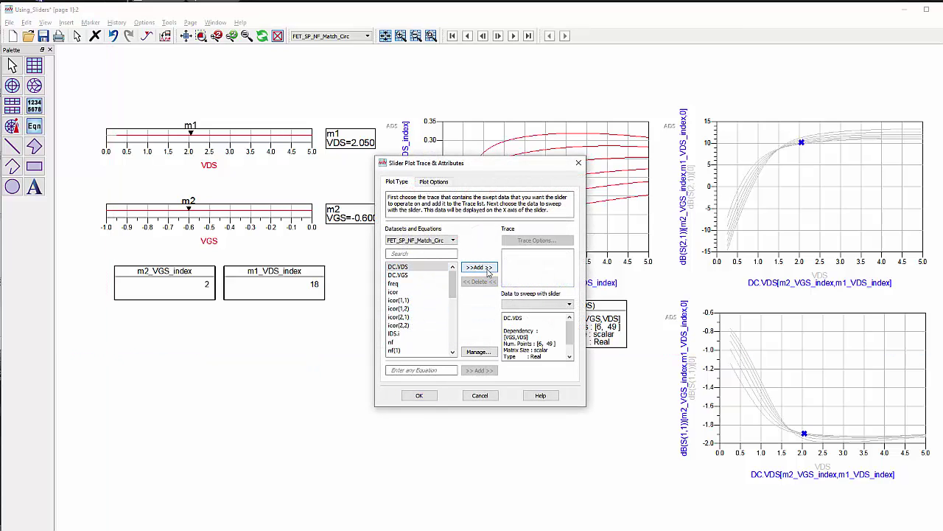
{"action": "left_click", "coordinate": [416, 394]}
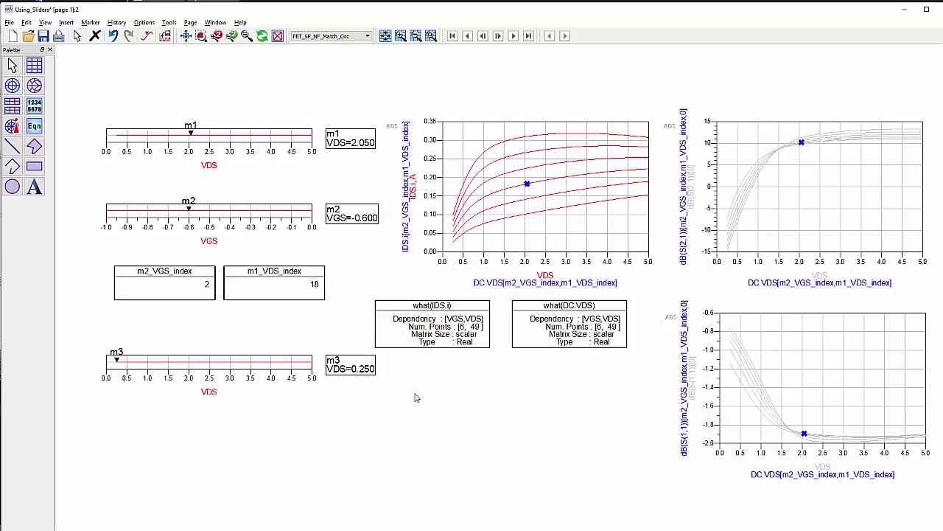
Step: Remove the m3 slider, then place and delete a trial m1_VDS_index listing from the Equations dataset
{"action": "key", "text": "ctrl+z"}
{"action": "left_click", "coordinate": [34, 106]}
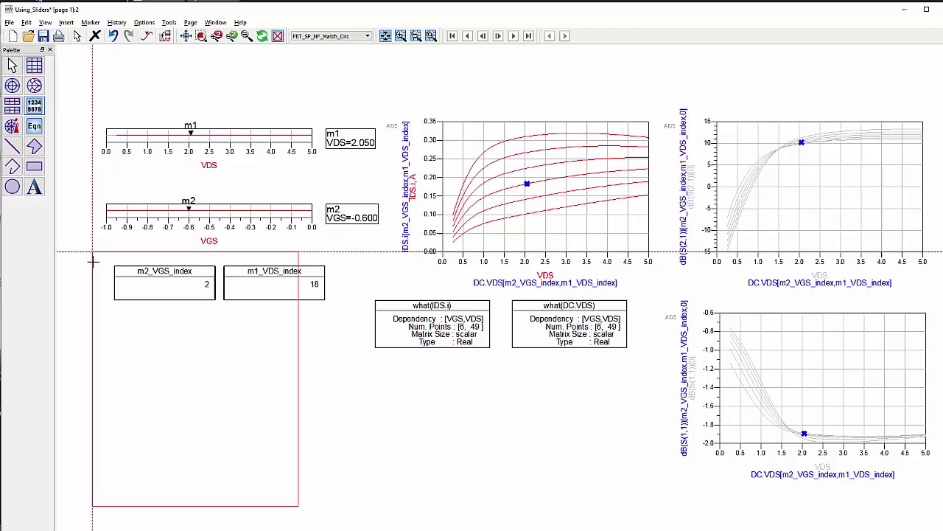
{"action": "left_click_drag", "start_coordinate": [120, 320], "coordinate": [301, 390]}
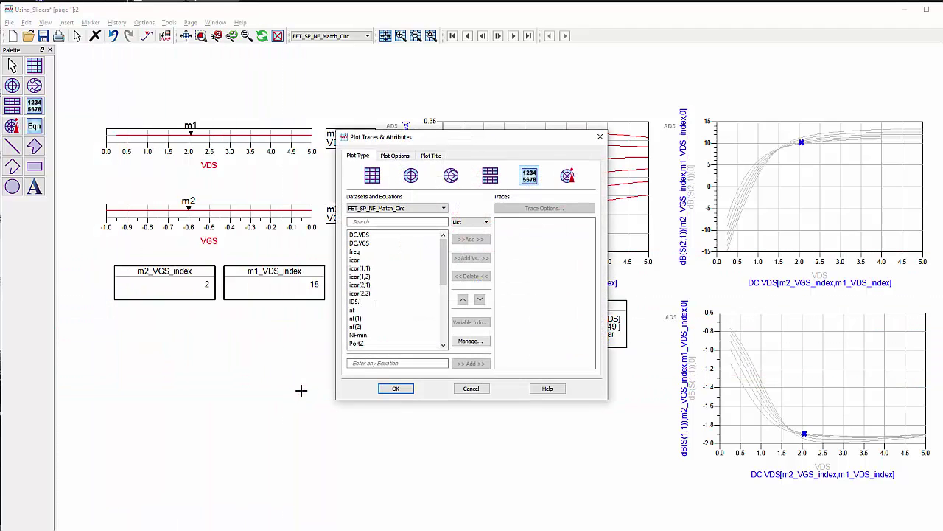
{"action": "left_click", "coordinate": [435, 211]}
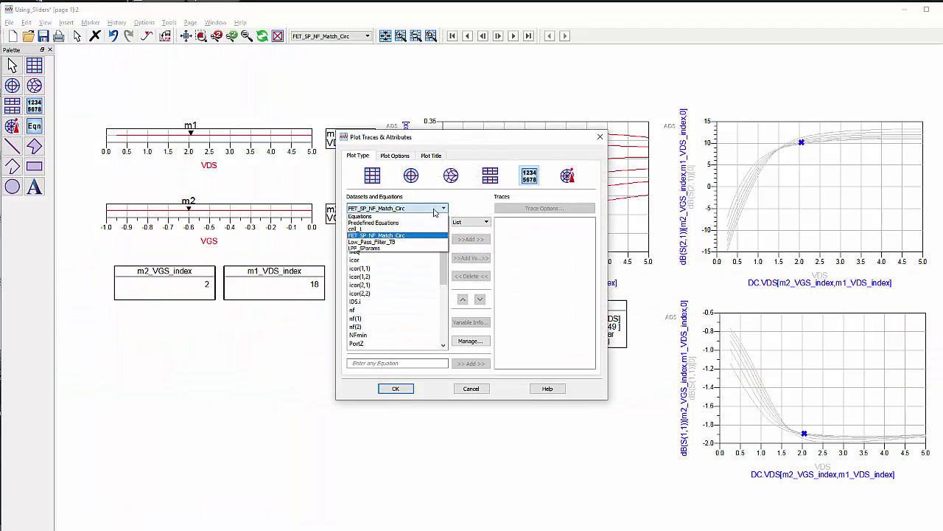
{"action": "left_click", "coordinate": [414, 216]}
{"action": "left_click", "coordinate": [389, 246]}
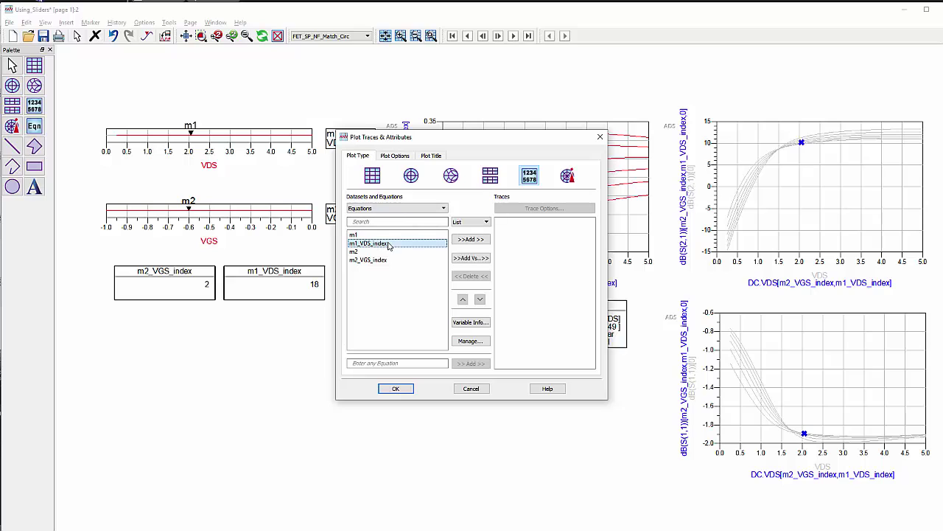
{"action": "left_click", "coordinate": [479, 241]}
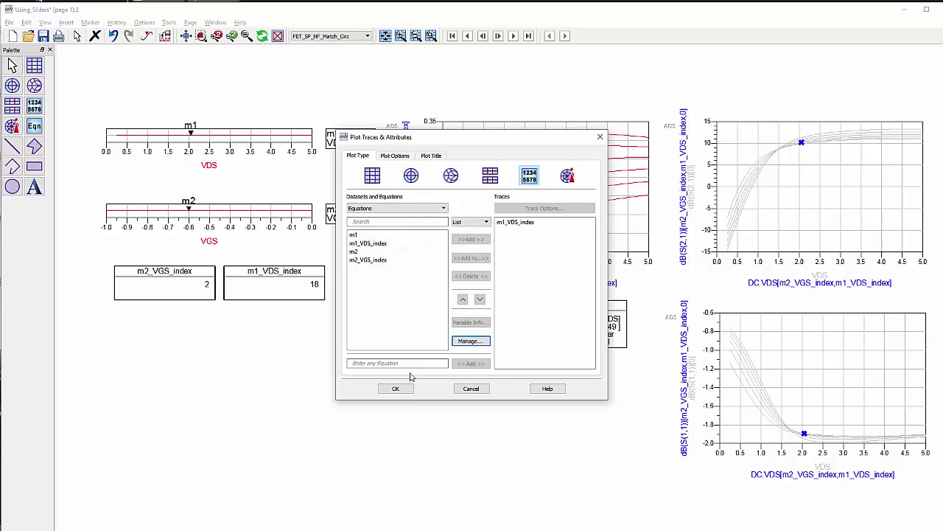
{"action": "left_click", "coordinate": [396, 388]}
{"action": "key", "text": "Delete"}
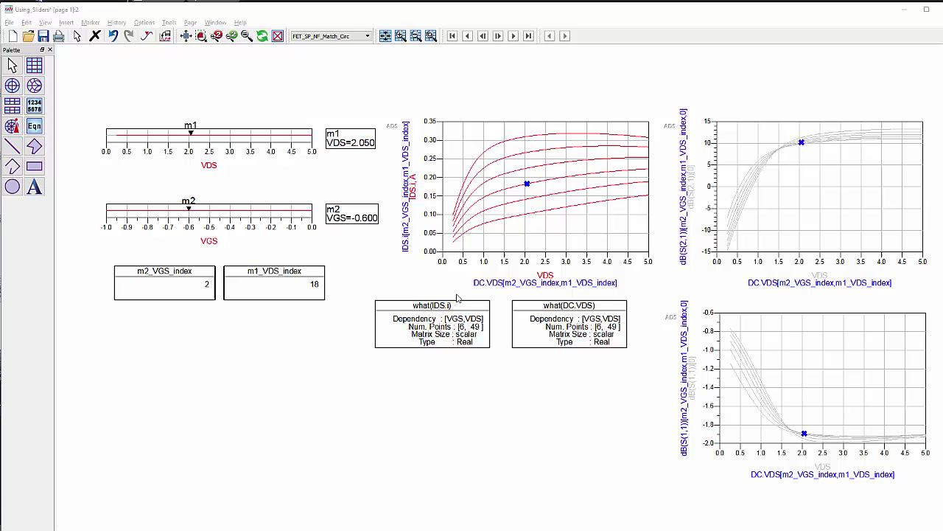
Step: Step slider m1 two VDS points higher, then move m2 to VGS -0.400 and back
{"action": "left_click", "coordinate": [190, 134]}
{"action": "key", "text": "Right"}
{"action": "key", "text": "Right"}
{"action": "key", "text": "Right"}
{"action": "key", "text": "Right"}
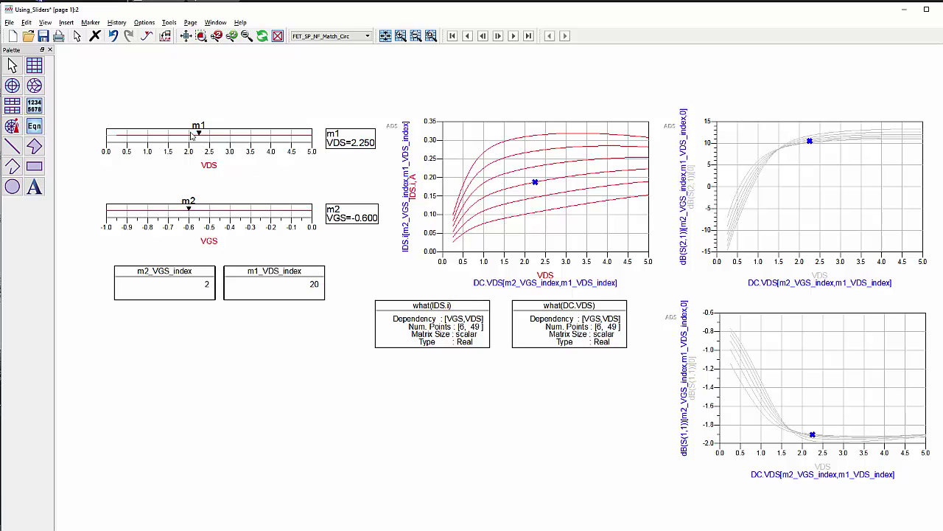
{"action": "key", "text": "Right"}
{"action": "left_click", "coordinate": [190, 213]}
{"action": "key", "text": "Right"}
{"action": "key", "text": "Right"}
{"action": "key", "text": "Right"}
{"action": "key", "text": "Left"}
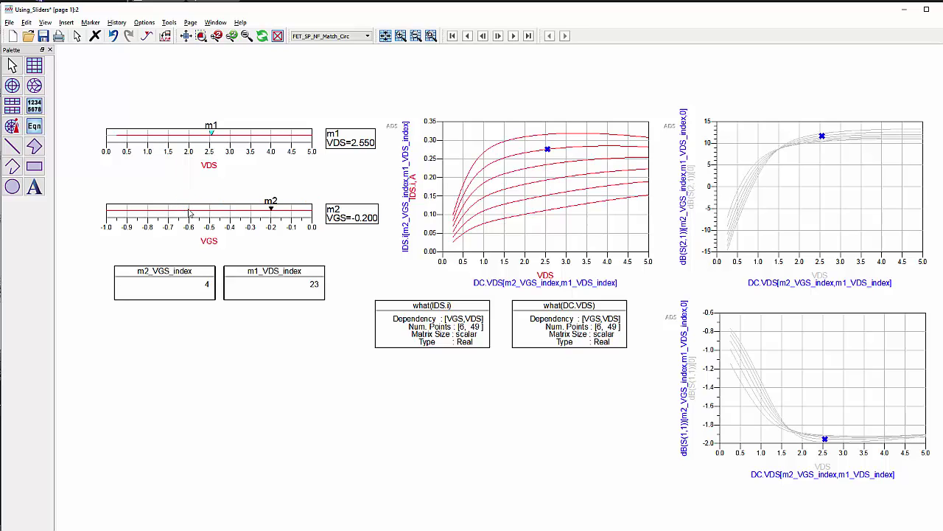
{"action": "key", "text": "Left"}
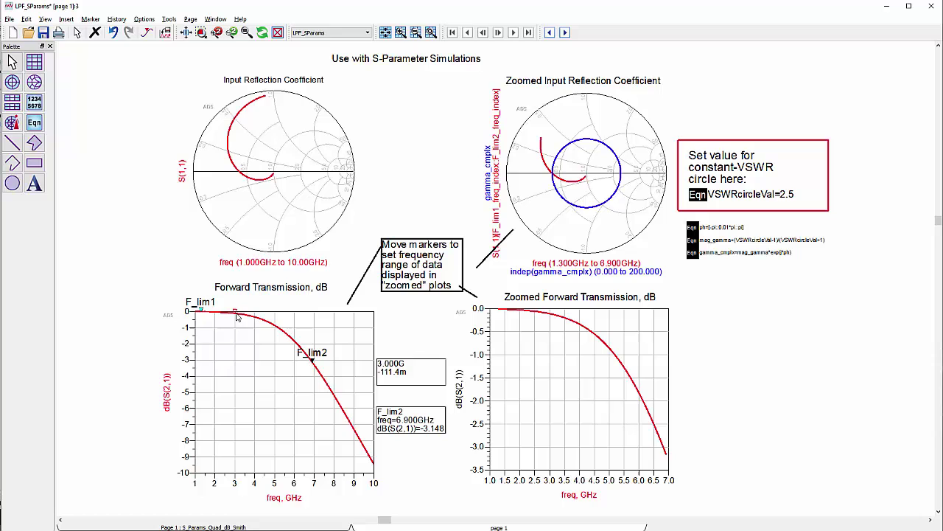
Step: Drag F_lim1 along the Forward Transmission trace to 3.6 GHz, narrowing the zoomed plots
{"action": "left_click_drag", "start_coordinate": [249, 319], "coordinate": [250, 320]}
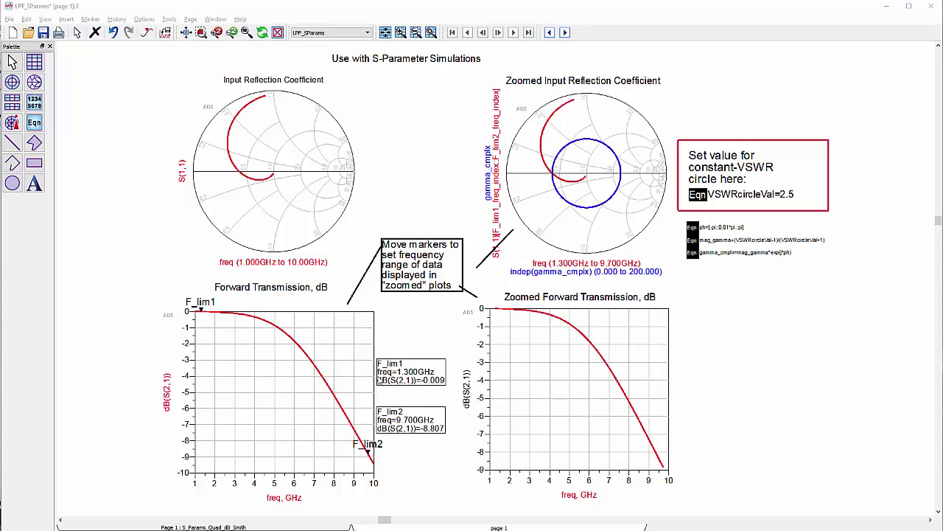
{"action": "mouse_move", "coordinate": [367, 436]}
{"action": "left_mouse_down"}
{"action": "mouse_move", "coordinate": [369, 451]}
{"action": "mouse_move", "coordinate": [329, 356]}
{"action": "left_mouse_up"}
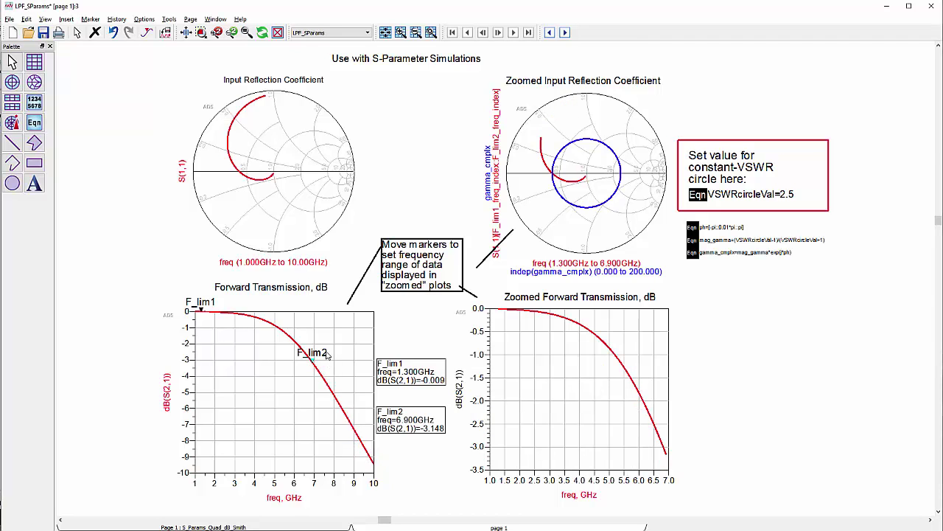
{"action": "left_click_drag", "start_coordinate": [205, 314], "coordinate": [251, 319]}
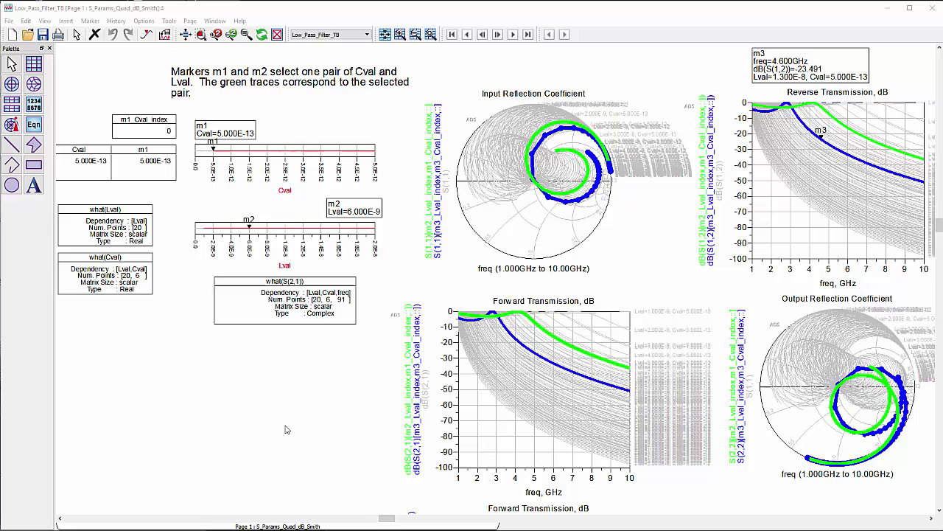
Step: Step marker m1 through Cval values to 1.500E-12, then m2 through Lval values to 9.000E-9
{"action": "left_click", "coordinate": [214, 150]}
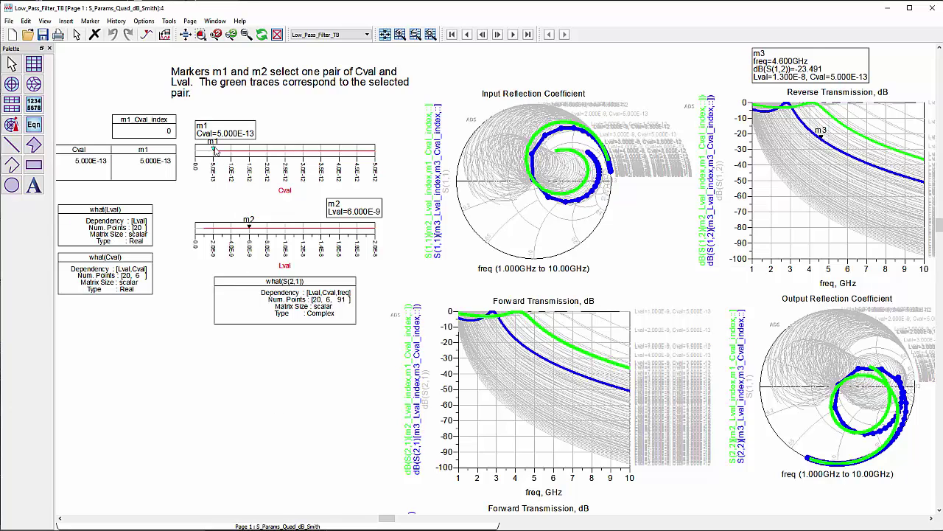
{"action": "key", "text": "Right"}
{"action": "key", "text": "Right"}
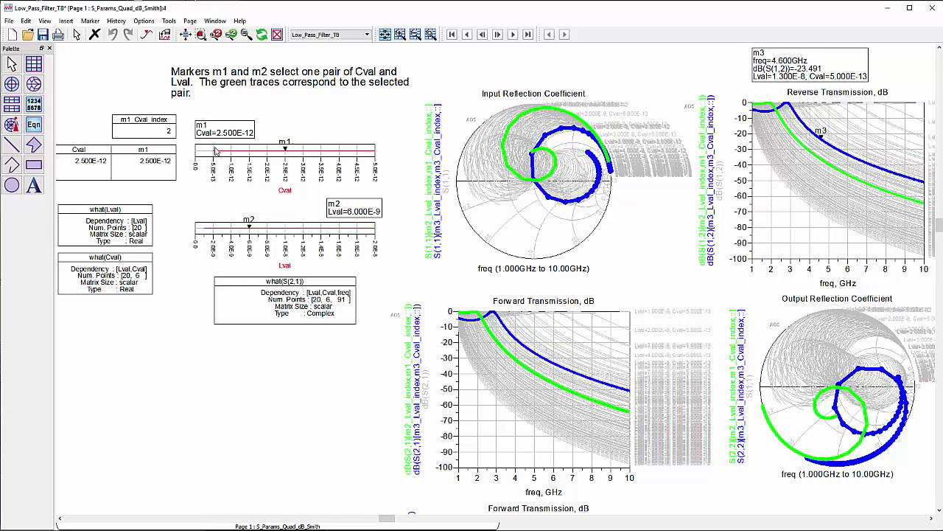
{"action": "key", "text": "Right"}
{"action": "key", "text": "Right"}
{"action": "key", "text": "Right"}
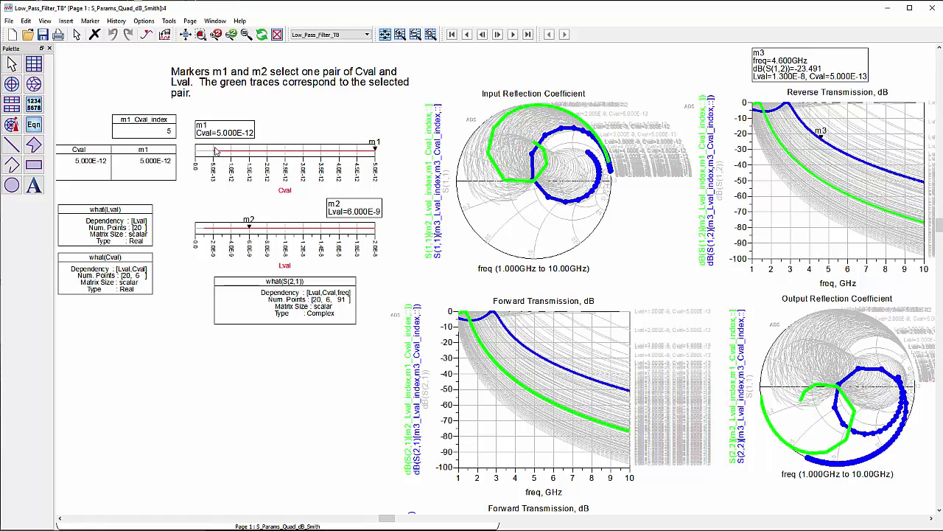
{"action": "key", "text": "Left"}
{"action": "key", "text": "Left"}
{"action": "key", "text": "Left"}
{"action": "key", "text": "Left"}
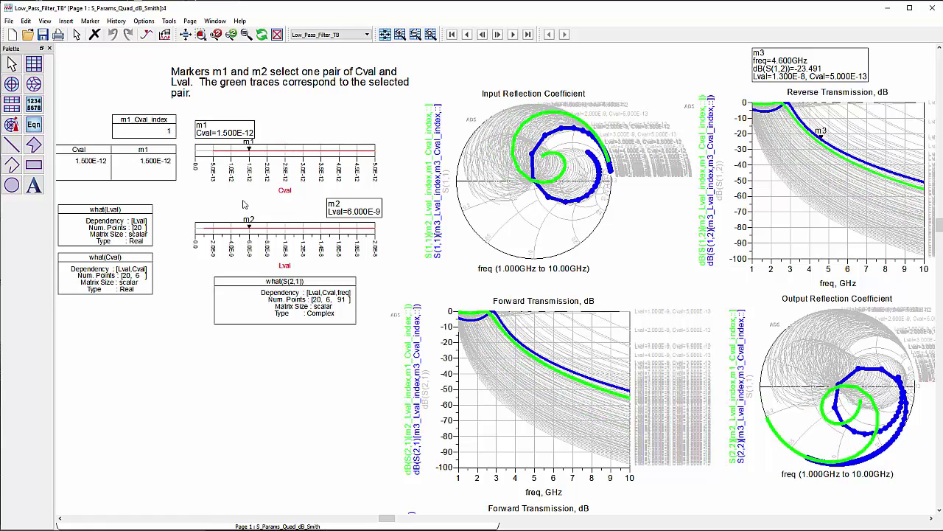
{"action": "left_click", "coordinate": [250, 231]}
{"action": "key", "text": "Right"}
{"action": "key", "text": "Right"}
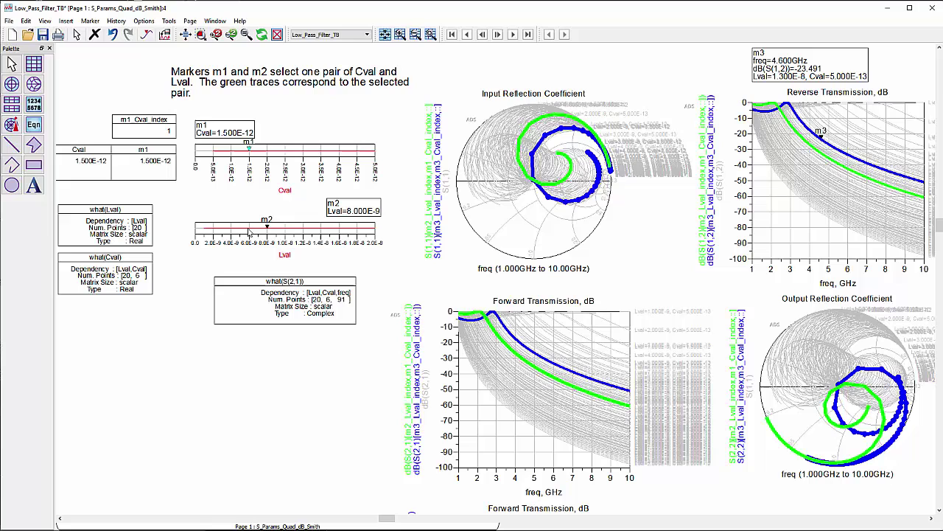
{"action": "key", "text": "Right"}
{"action": "key", "text": "Right"}
{"action": "key", "text": "Right"}
{"action": "key", "text": "Right"}
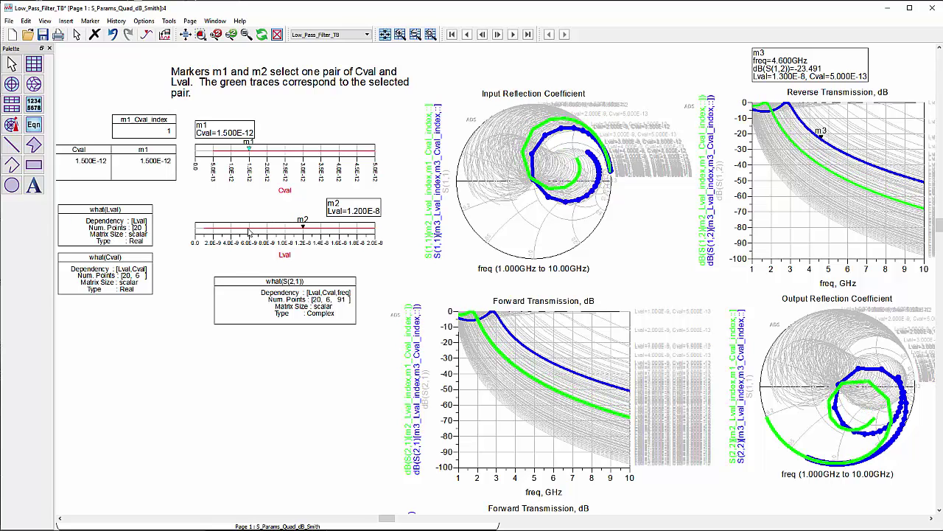
{"action": "key", "text": "Left"}
{"action": "key", "text": "Left"}
{"action": "key", "text": "Left"}
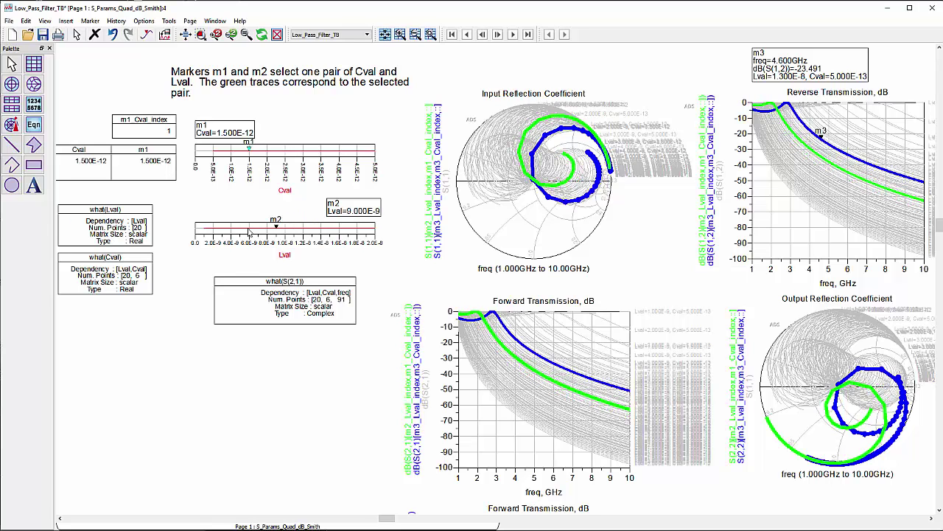
Step: Drag marker m3 onto the Lval=4E-9 Reverse Transmission trace at 2.4 GHz, reading -16.555 dB
{"action": "scroll", "coordinate": [249, 231], "scroll_direction": "right", "scroll_amount": 5}
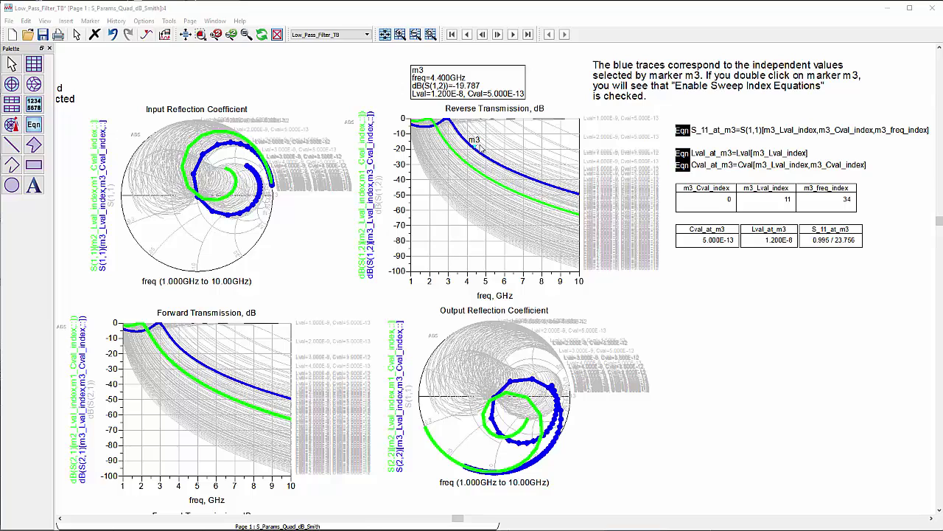
{"action": "left_click_drag", "start_coordinate": [478, 151], "coordinate": [499, 126]}
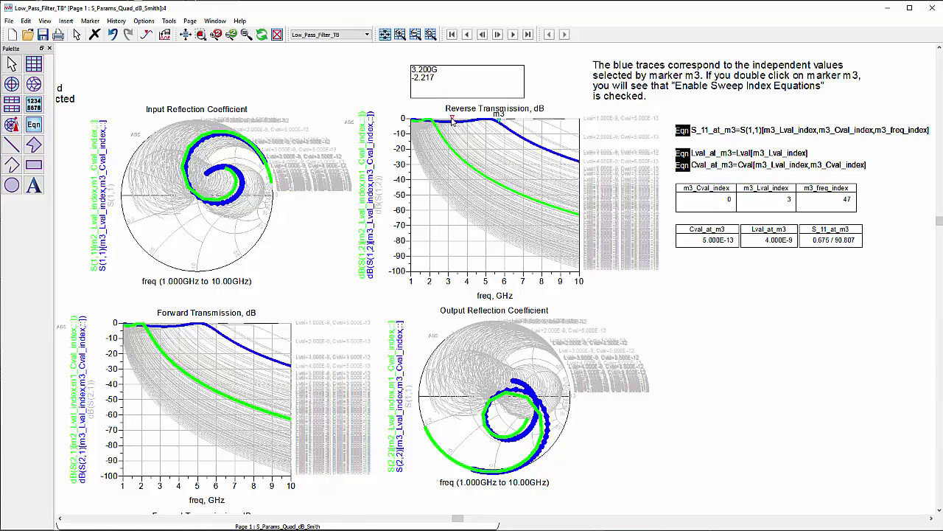
{"action": "mouse_move", "coordinate": [454, 121]}
{"action": "left_mouse_down"}
{"action": "mouse_move", "coordinate": [446, 127]}
{"action": "mouse_move", "coordinate": [453, 121]}
{"action": "left_mouse_up"}
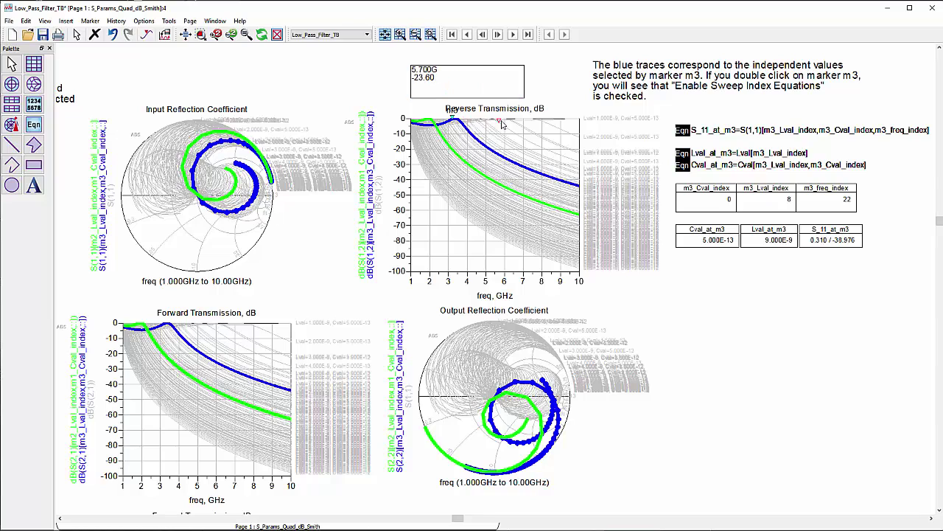
{"action": "left_click_drag", "start_coordinate": [447, 208], "coordinate": [451, 200]}
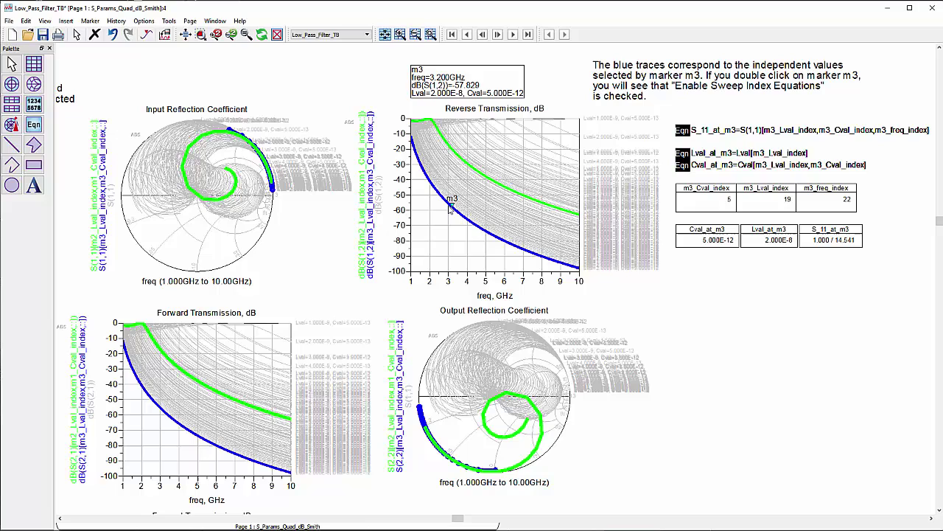
{"action": "mouse_move", "coordinate": [453, 209]}
{"action": "left_mouse_down"}
{"action": "mouse_move", "coordinate": [452, 161]}
{"action": "mouse_move", "coordinate": [421, 174]}
{"action": "mouse_move", "coordinate": [439, 150]}
{"action": "left_mouse_up"}
{"action": "double_click", "coordinate": [440, 147]}
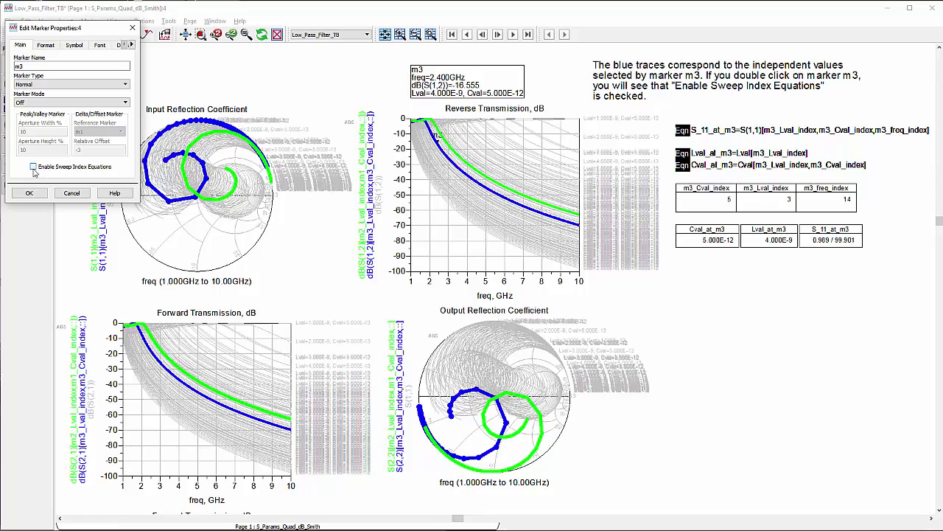
{"action": "left_click", "coordinate": [33, 193]}
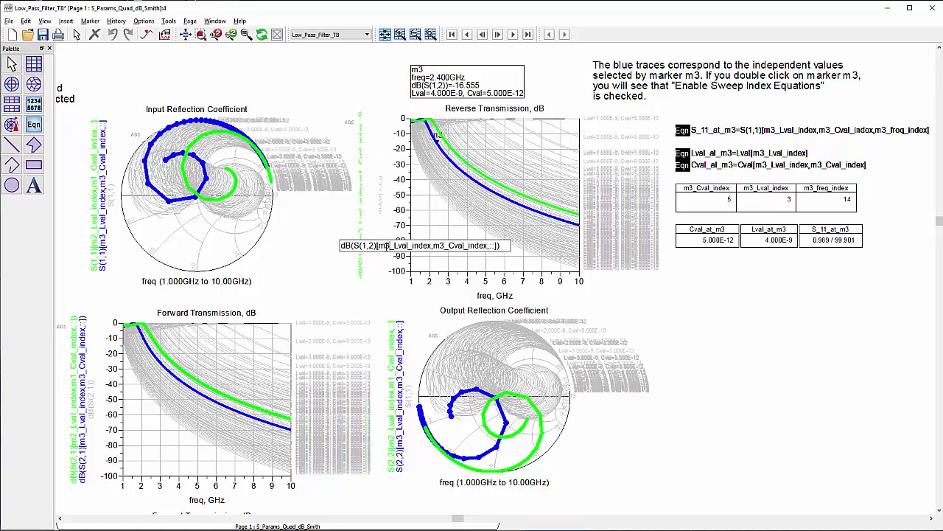
{"action": "left_click_drag", "start_coordinate": [380, 246], "coordinate": [498, 251]}
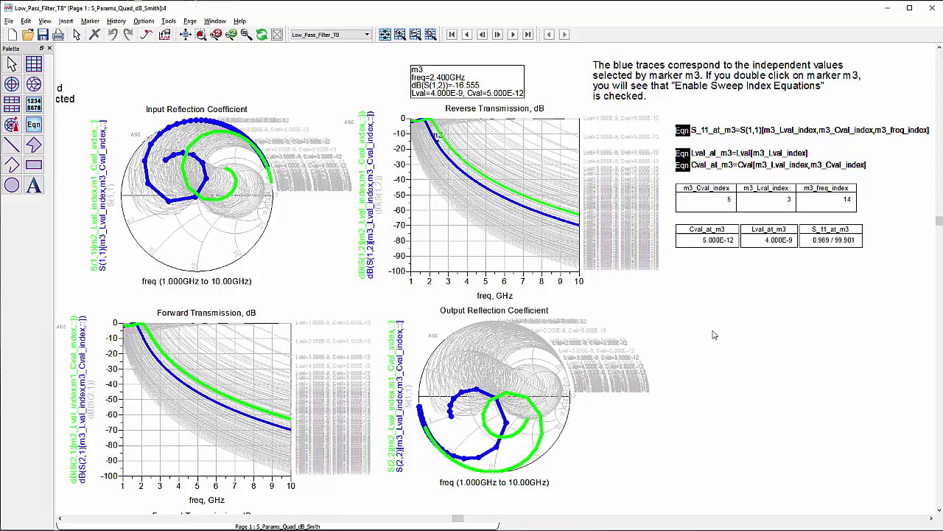
Step: Zoom in and select the Cval_at_m3 and Lval_at_m3 sweep-index equations
{"action": "scroll", "coordinate": [540, 375], "scroll_direction": "up", "scroll_amount": 2}
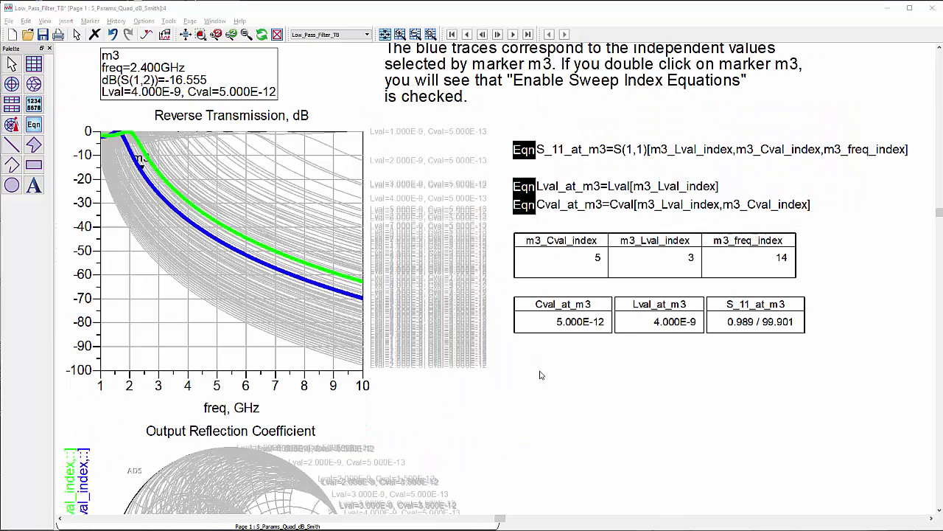
{"action": "left_click", "coordinate": [643, 208]}
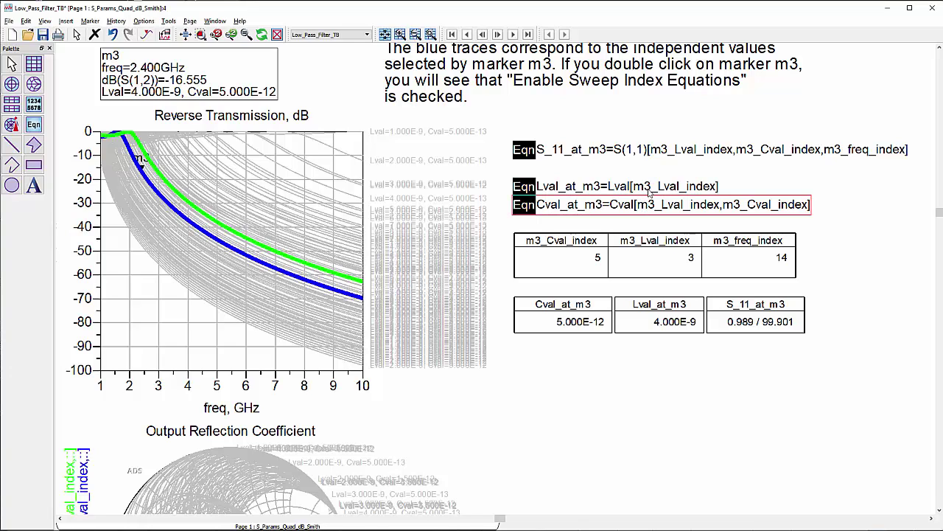
{"action": "left_click", "coordinate": [649, 191]}
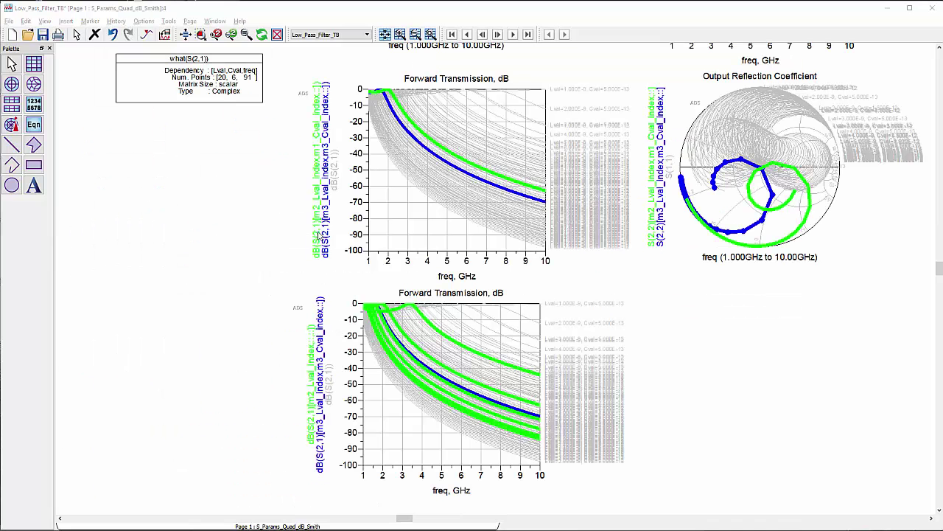
Step: Inspect the marker-indexed dB(S(2,1)) trace expressions of the upper and lower Forward Transmission plots
{"action": "left_click", "coordinate": [318, 186]}
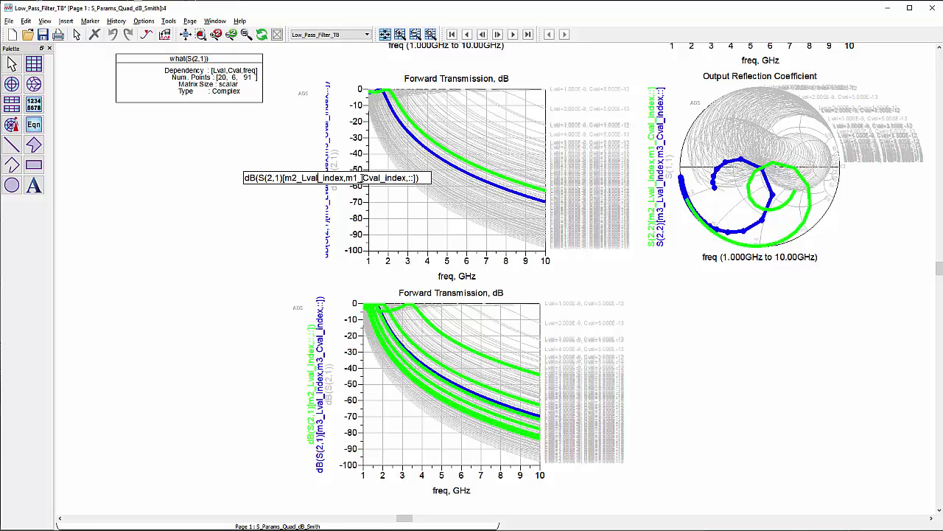
{"action": "left_click", "coordinate": [316, 370]}
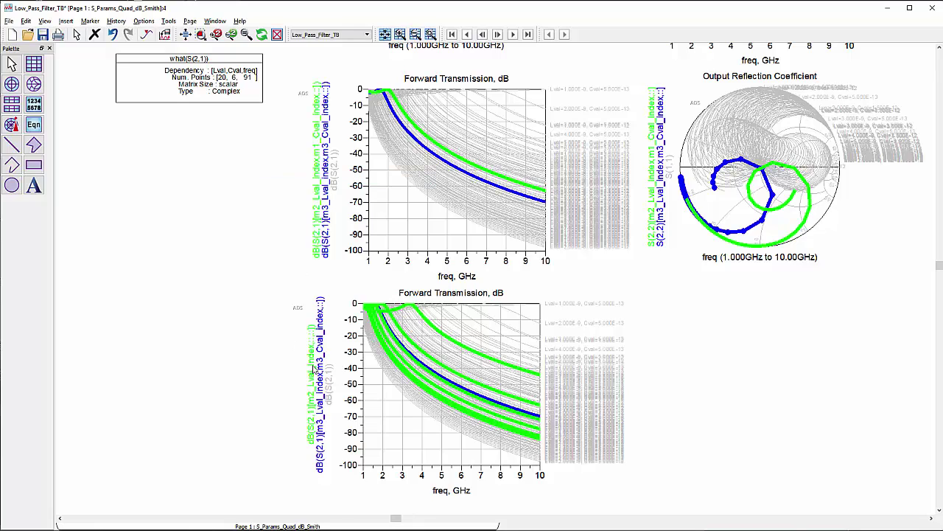